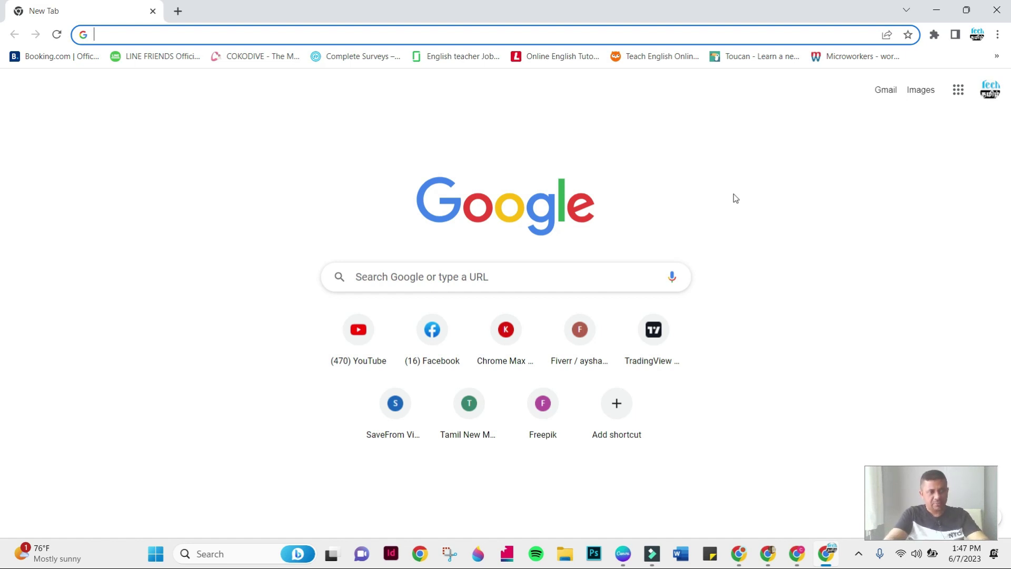
Step: Load the OpenAI ChatGPT page at openai.com/chatgpt from the address bar suggestion
text(chatgpt)
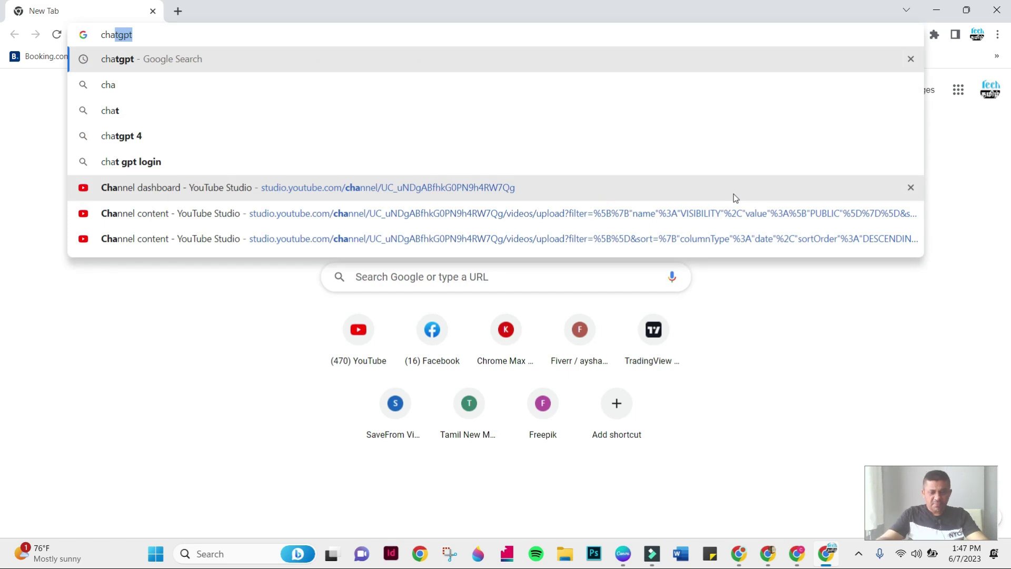
key(Up)
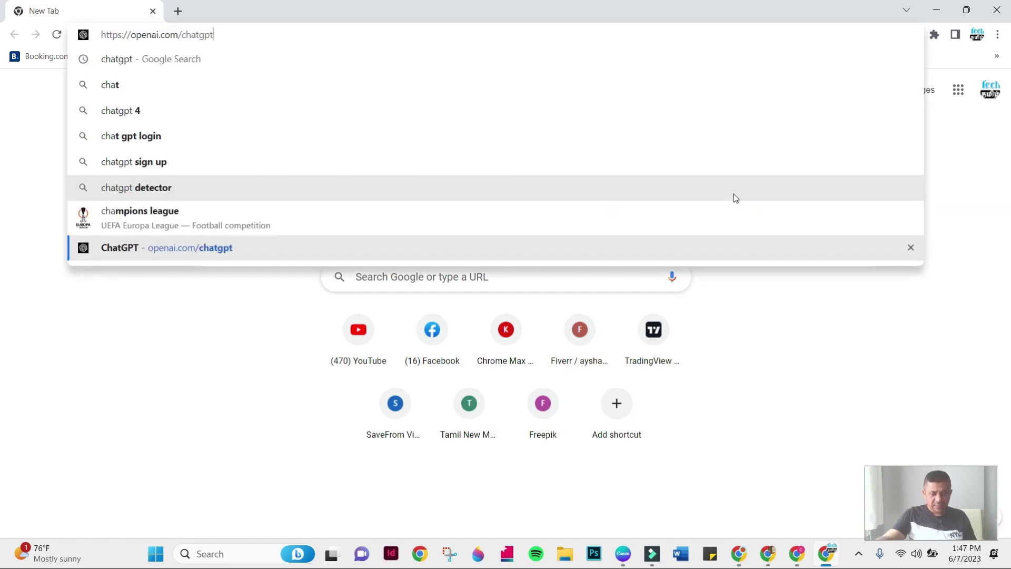
key(Return)
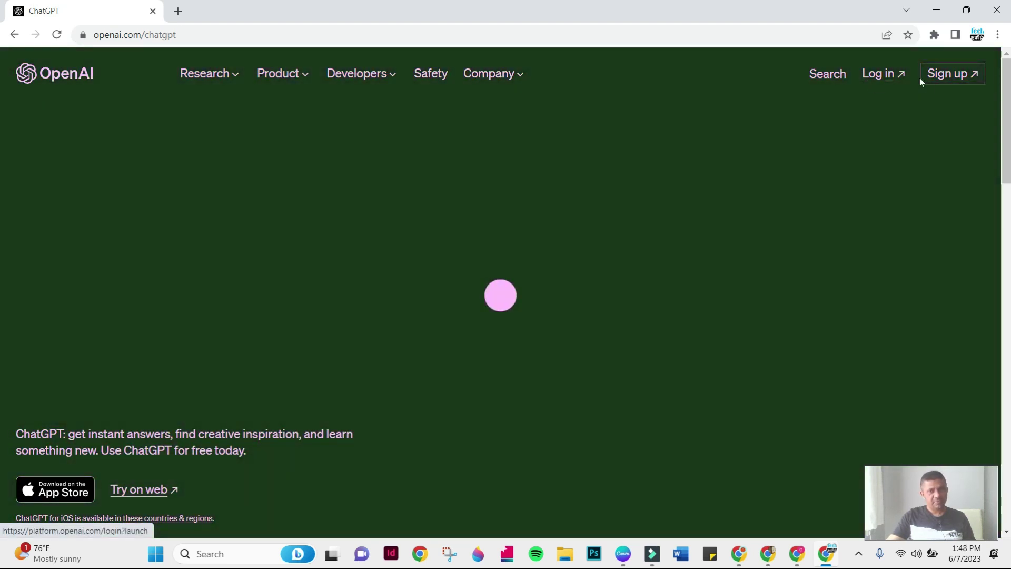
Step: Sign up for OpenAI with the suggested e-mail address and submit a new account password
click(953, 79)
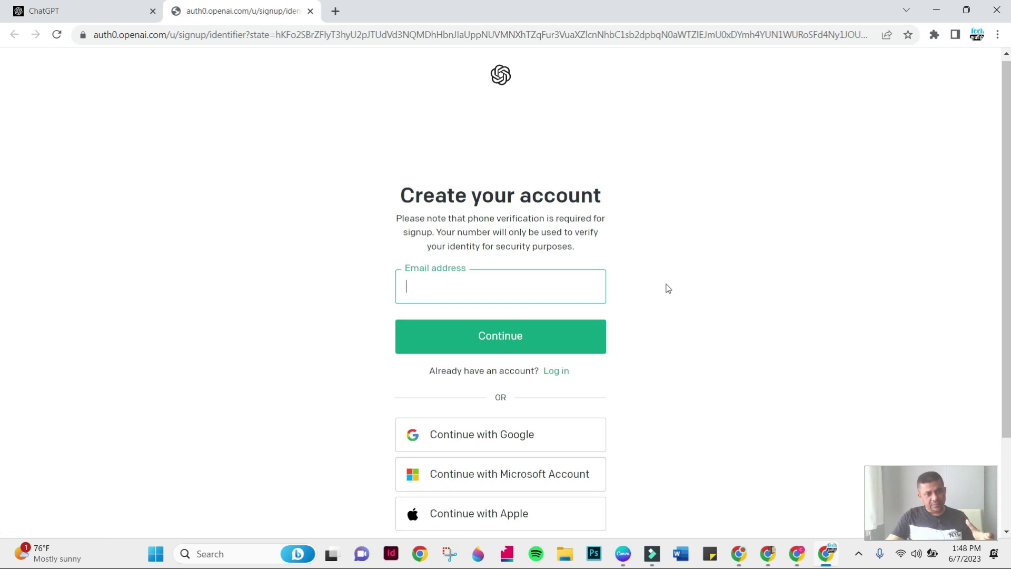
scroll(658, 280, down, 1)
scroll(668, 288, down, 1)
scroll(667, 288, up, 1)
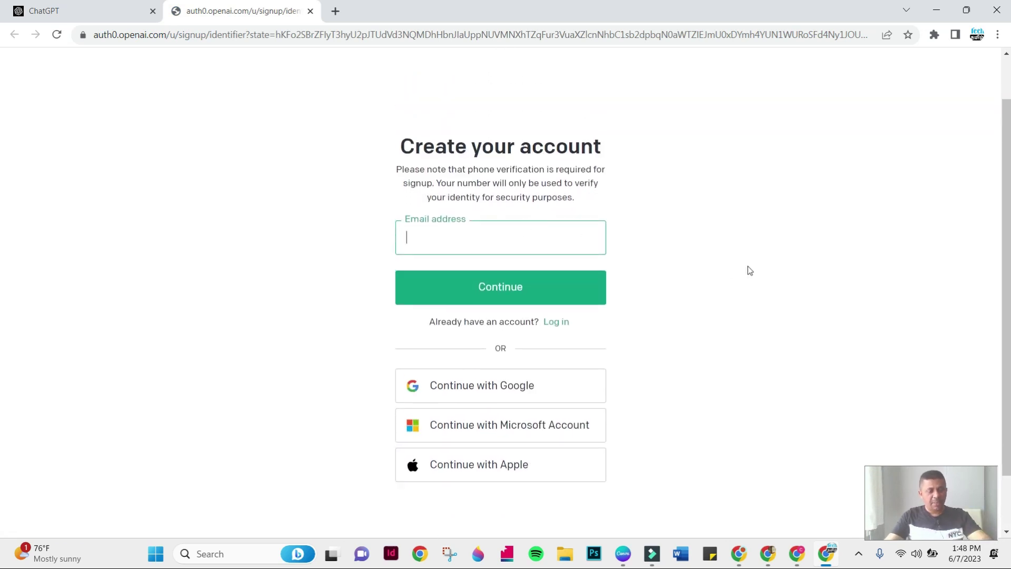
text(te)
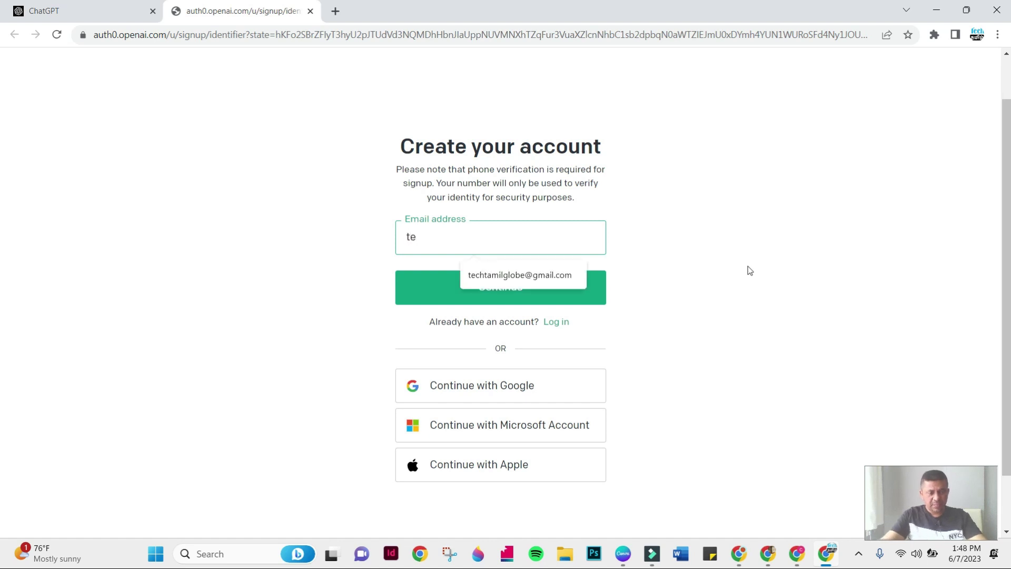
click(532, 275)
click(530, 283)
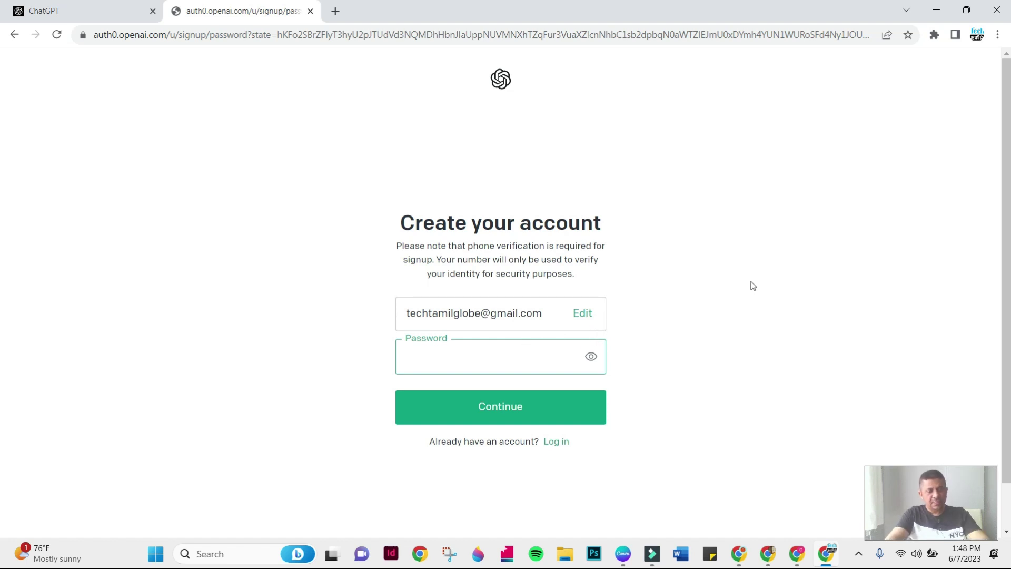
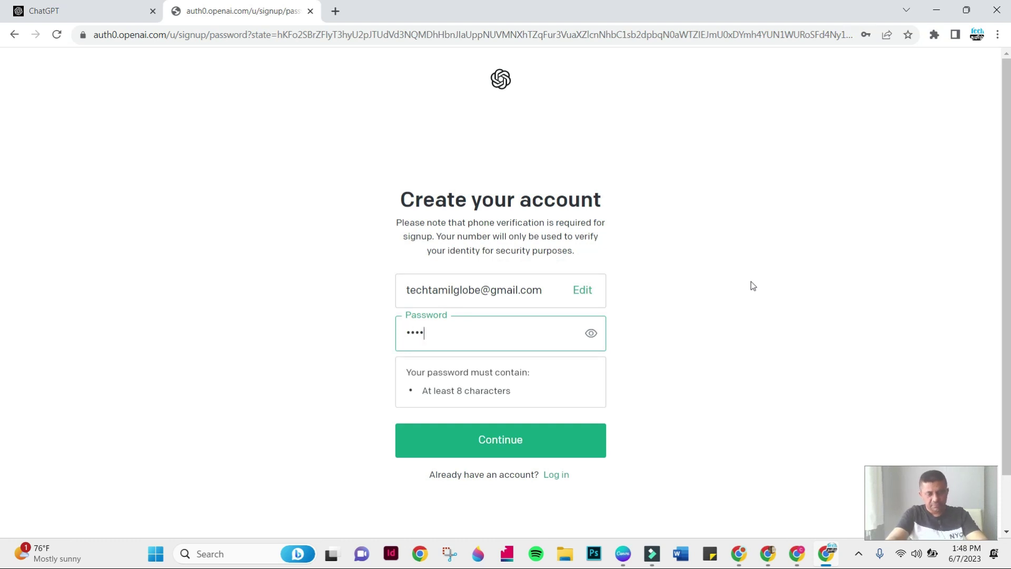
click(532, 440)
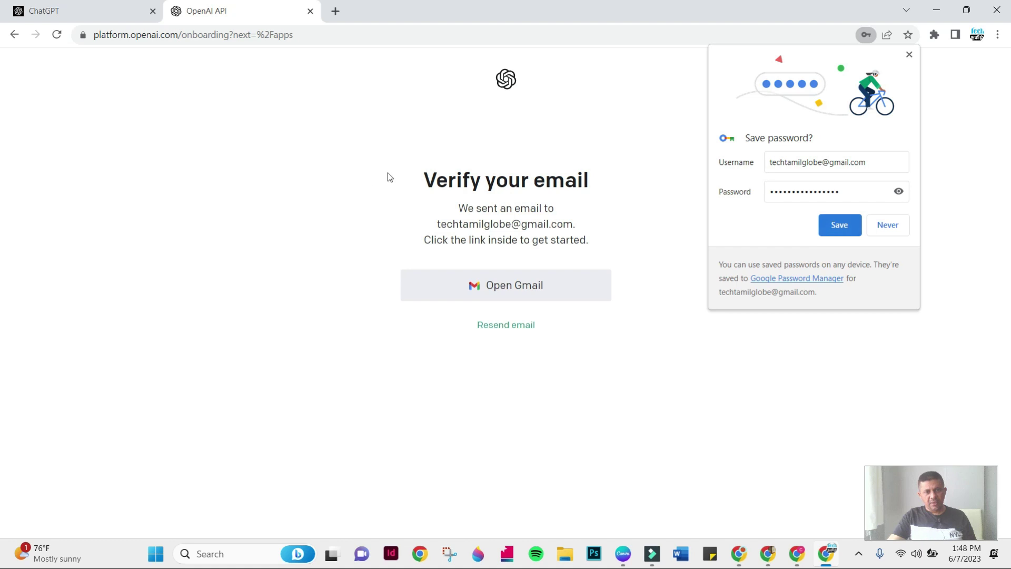
Step: Save the password, then confirm the account via the OpenAI verification e-mail's link in Gmail
click(834, 232)
click(335, 11)
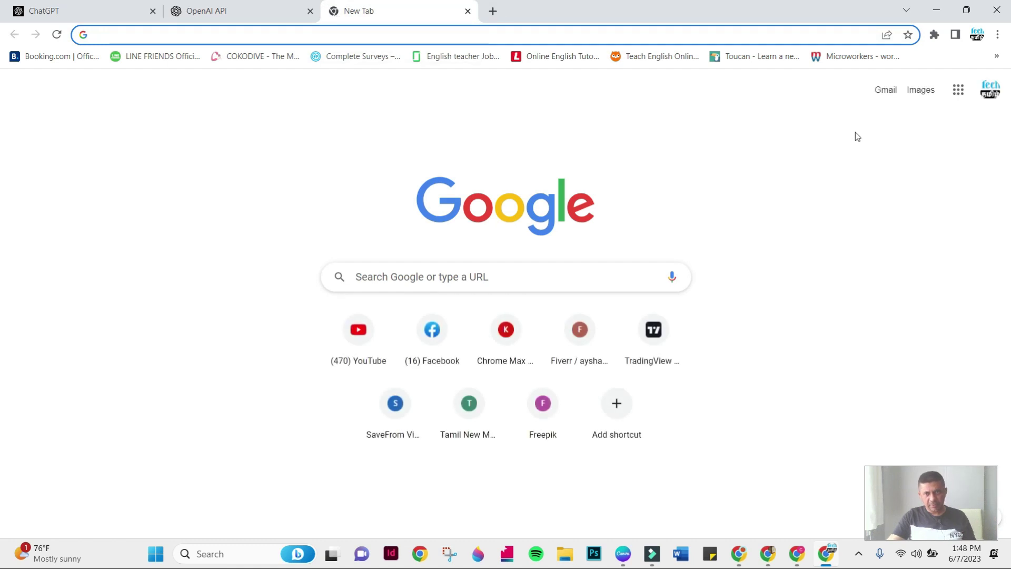
click(890, 98)
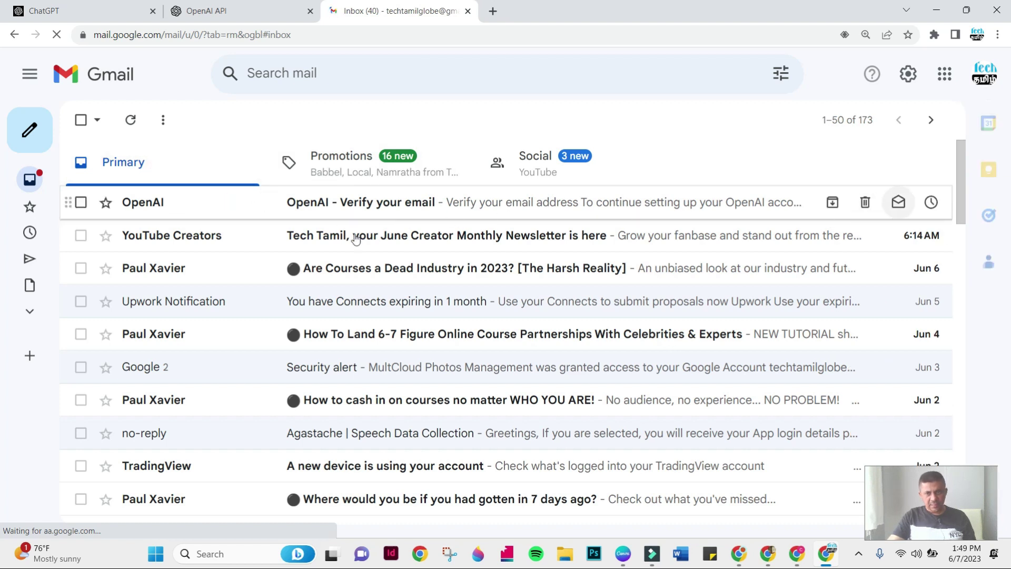
click(181, 211)
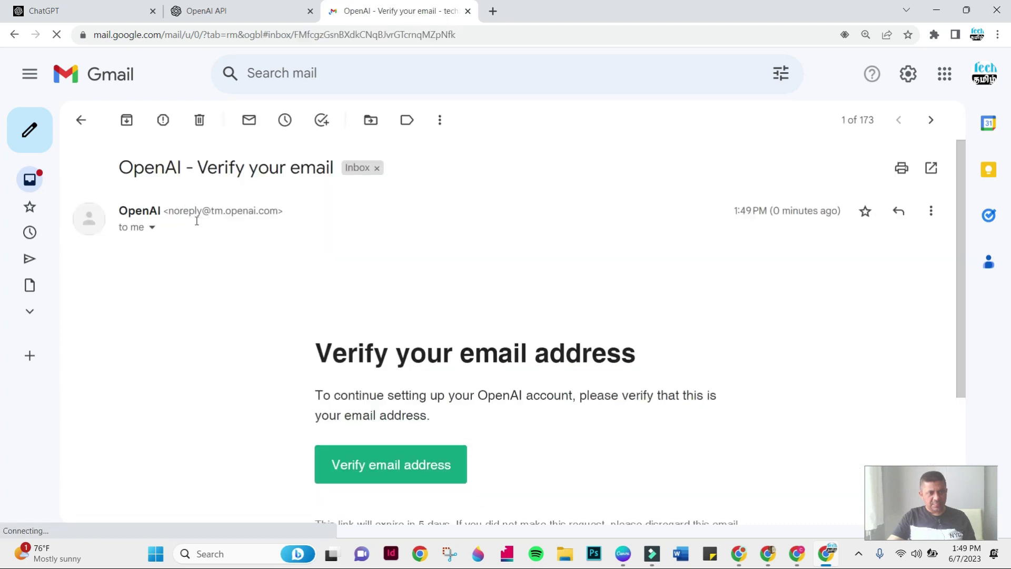
click(397, 465)
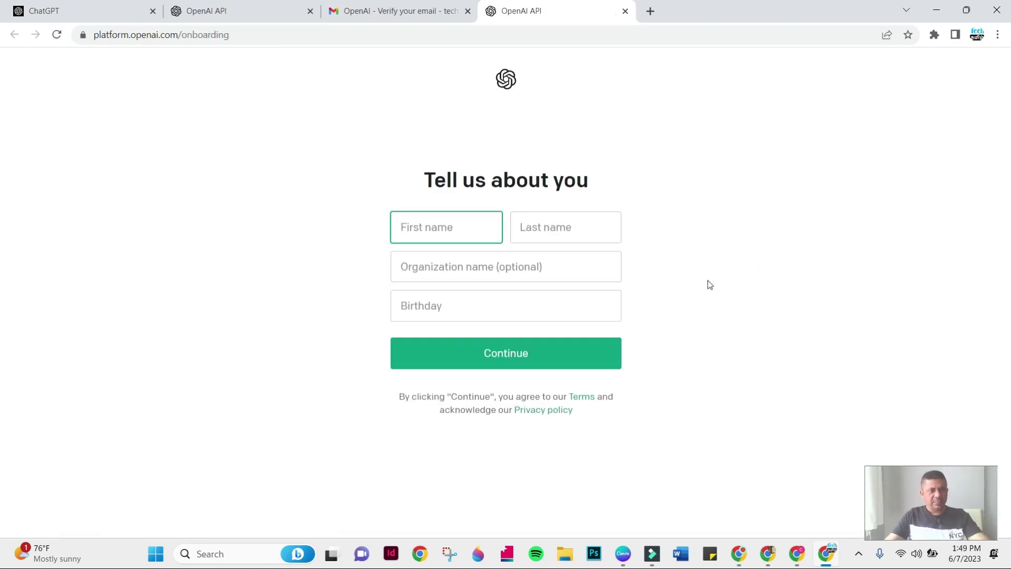
Step: Submit the first name, last name and birthday, then request an SMS code for the phone number
key(Tab)
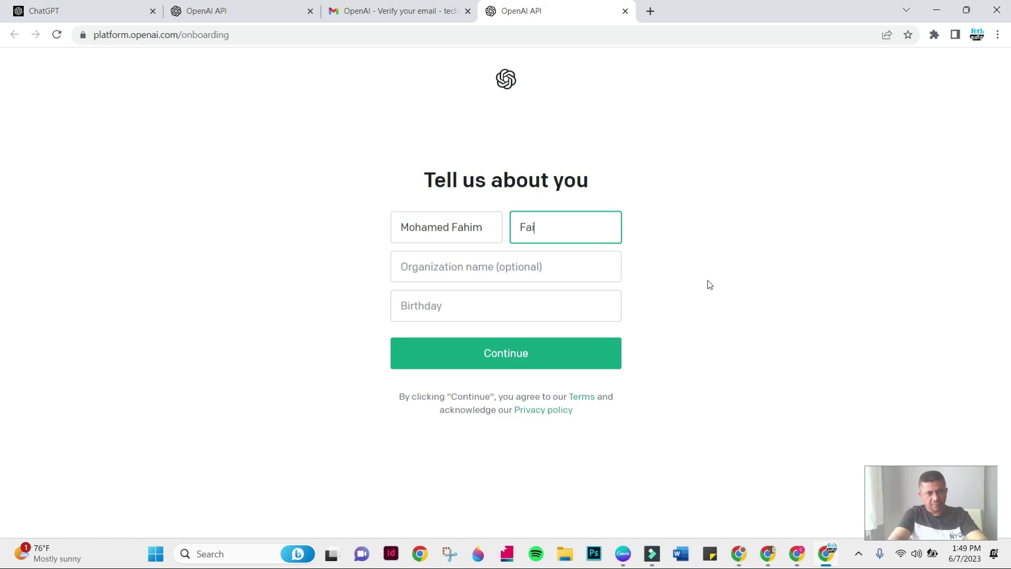
click(522, 348)
click(489, 317)
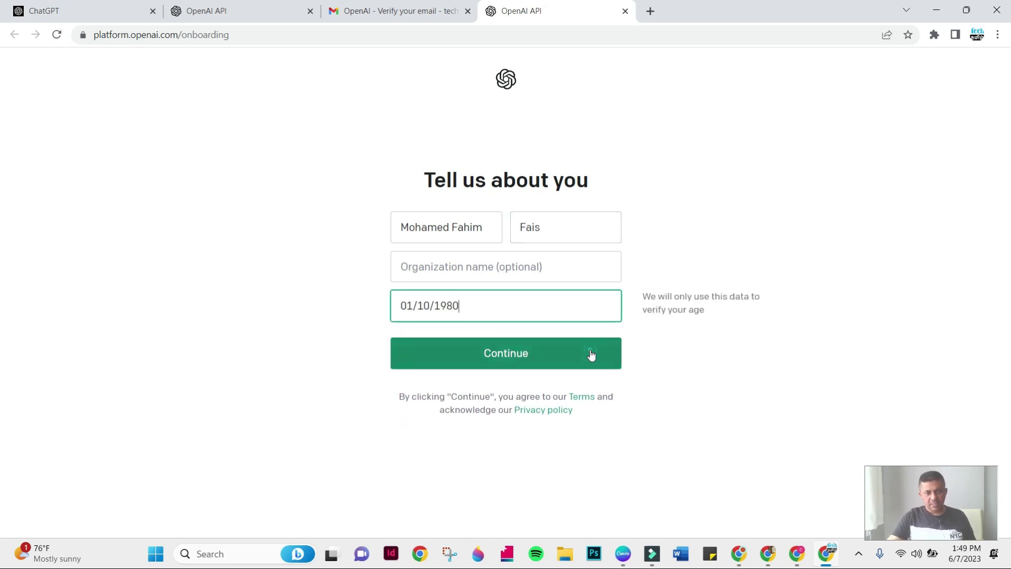
click(551, 331)
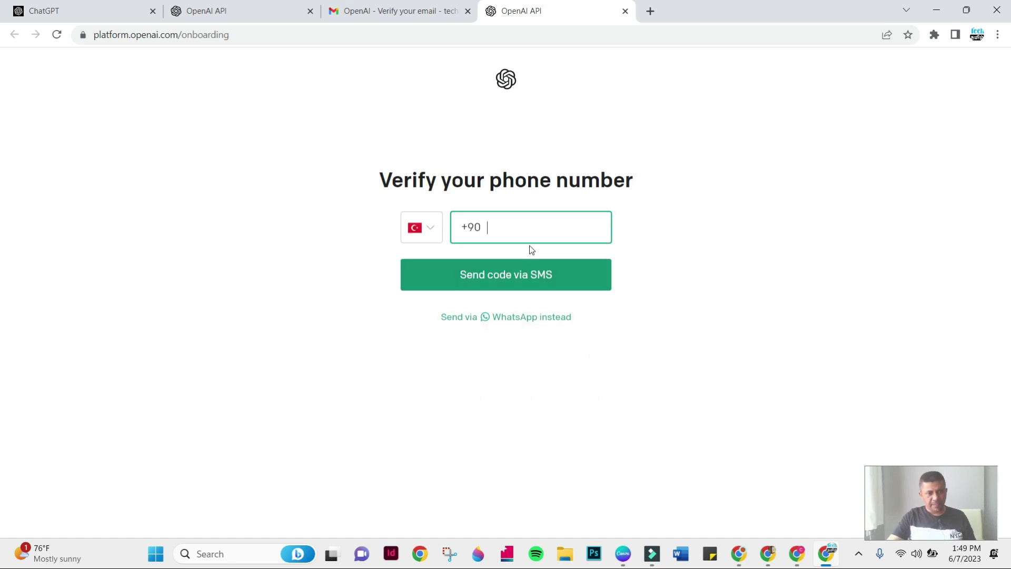
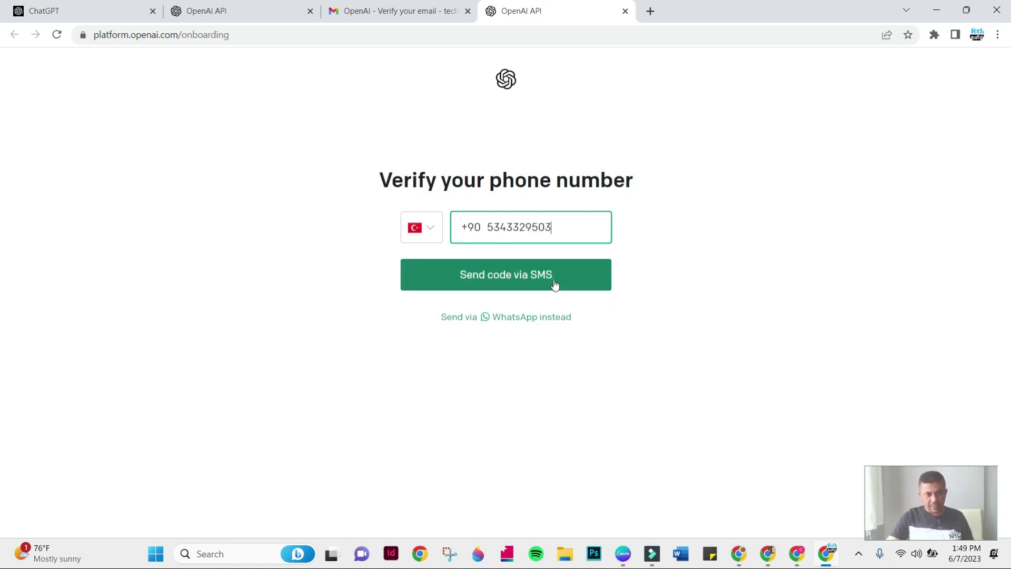
click(554, 283)
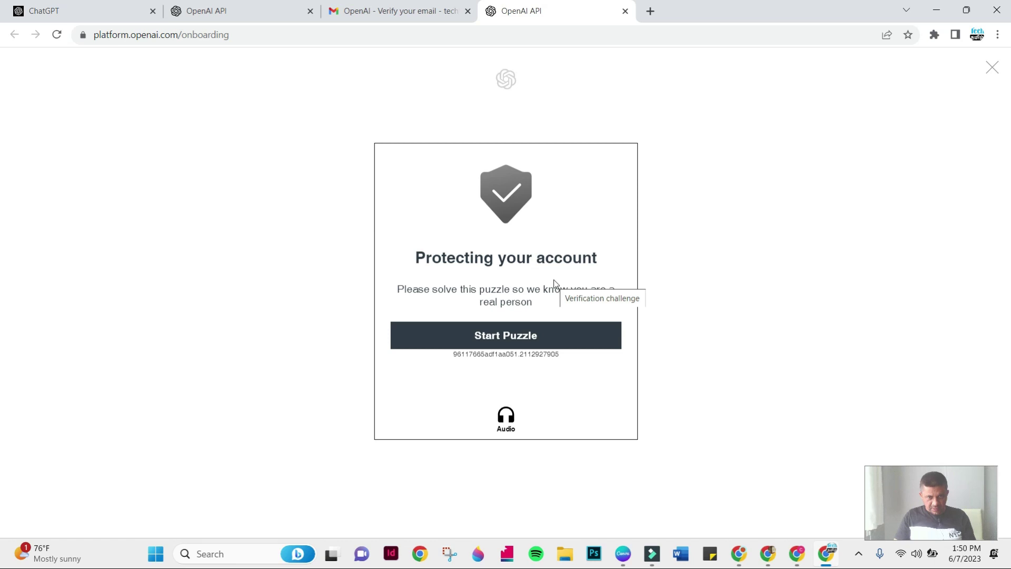
Step: Start the train-position puzzle and solve its first two rounds
click(532, 336)
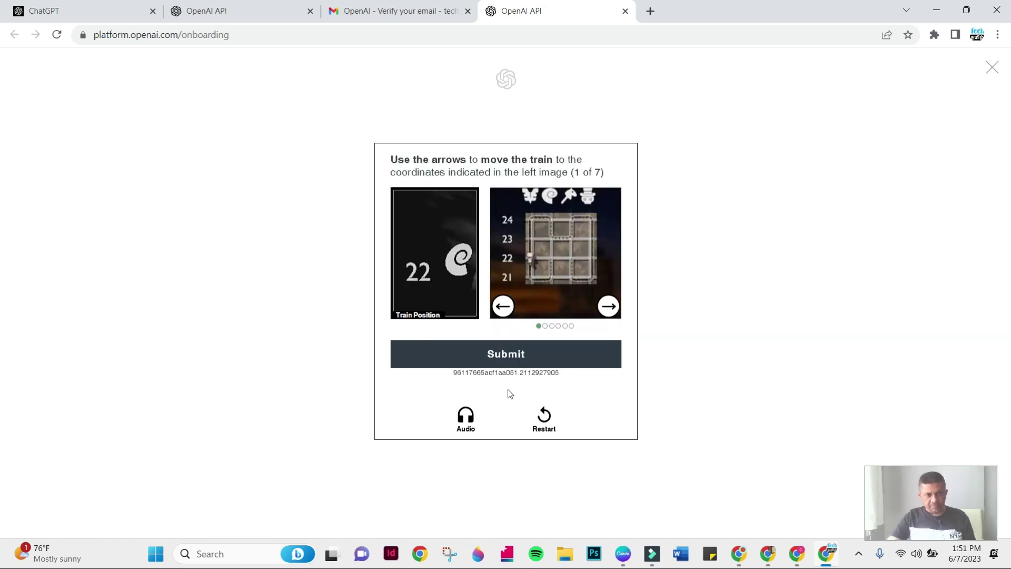
click(608, 315)
click(534, 360)
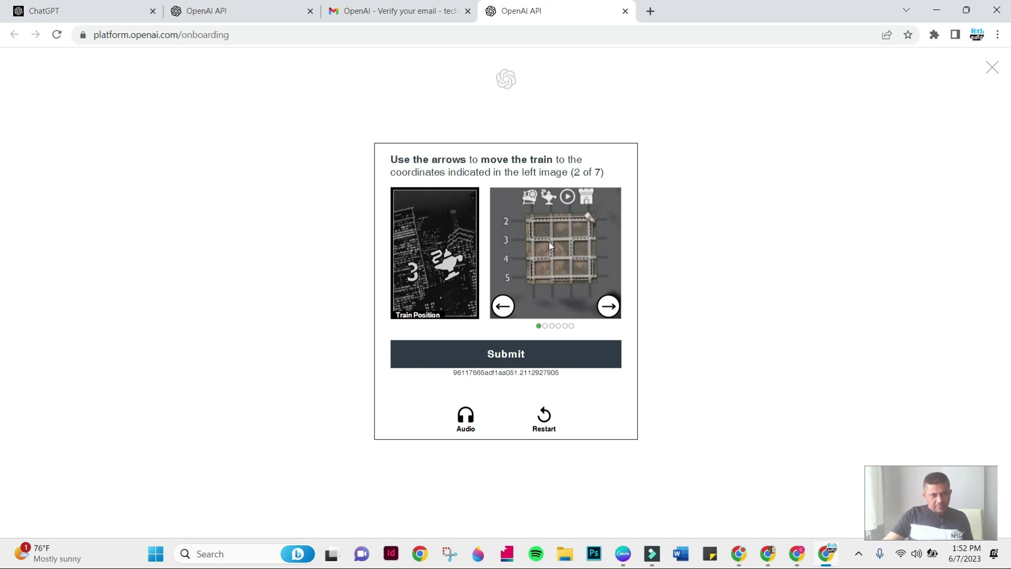
click(609, 310)
click(608, 310)
click(609, 310)
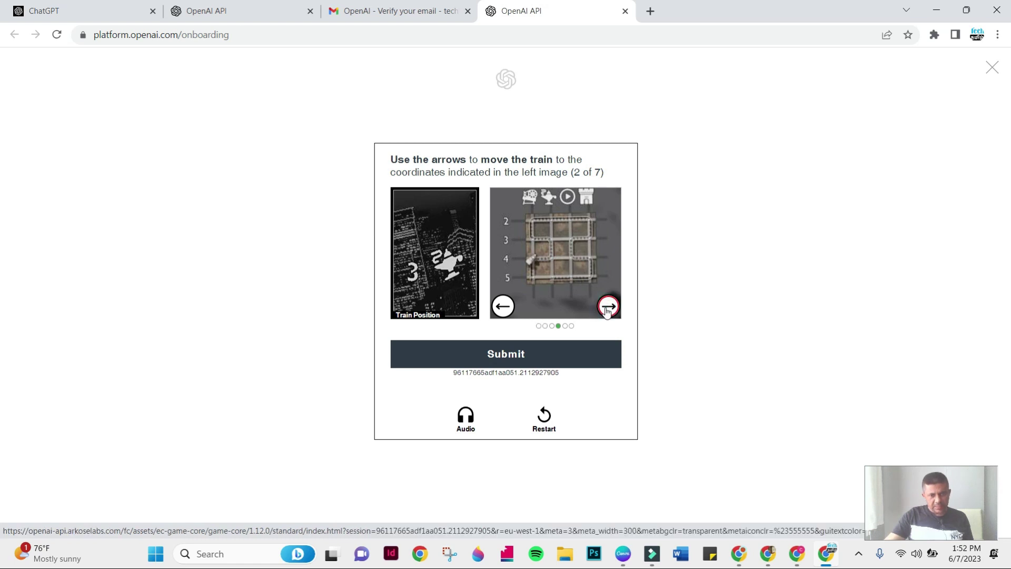
click(609, 309)
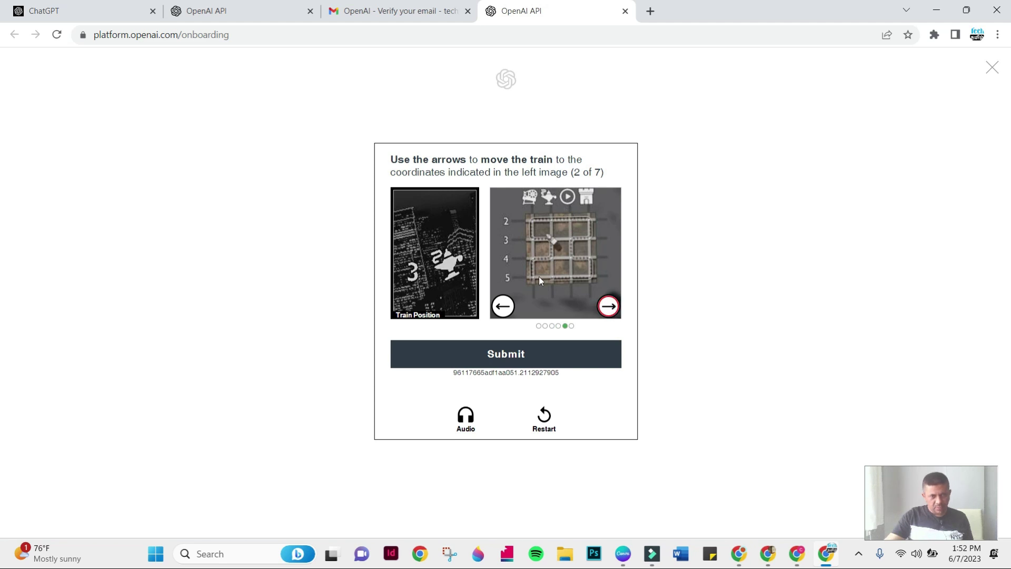
click(560, 354)
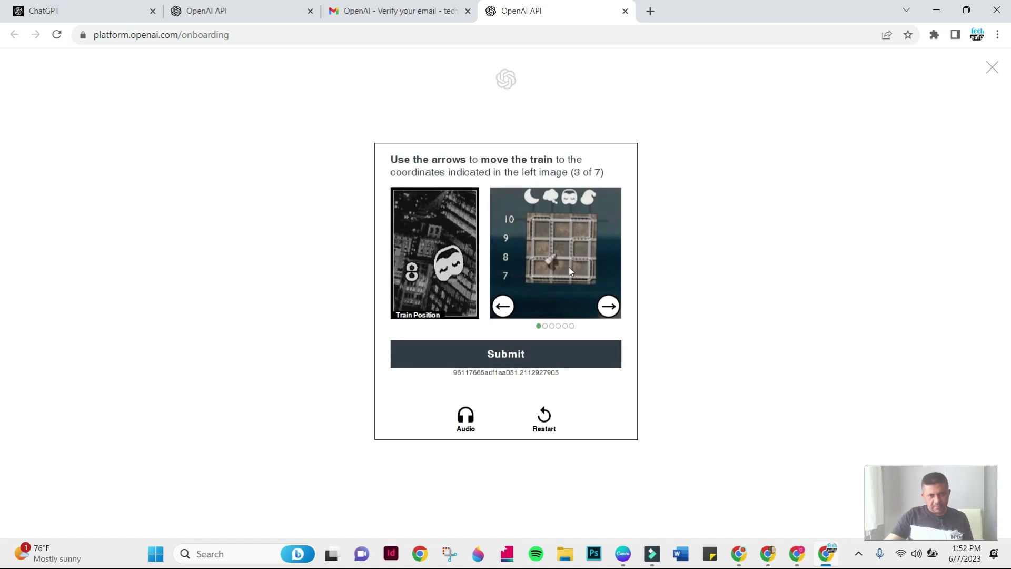
Step: Move the train to the target position for the third and fourth puzzle rounds
click(609, 306)
click(607, 306)
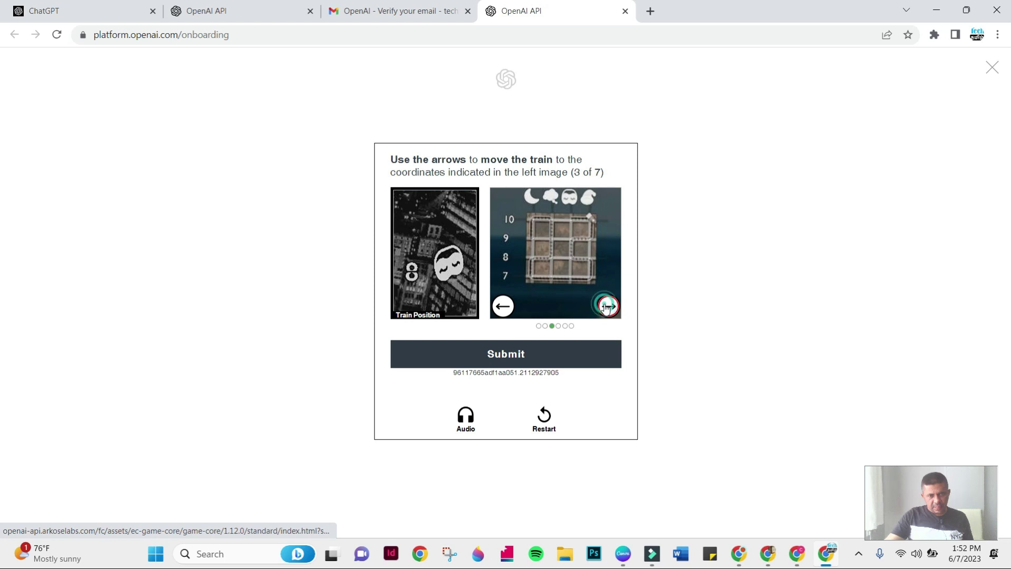
click(608, 306)
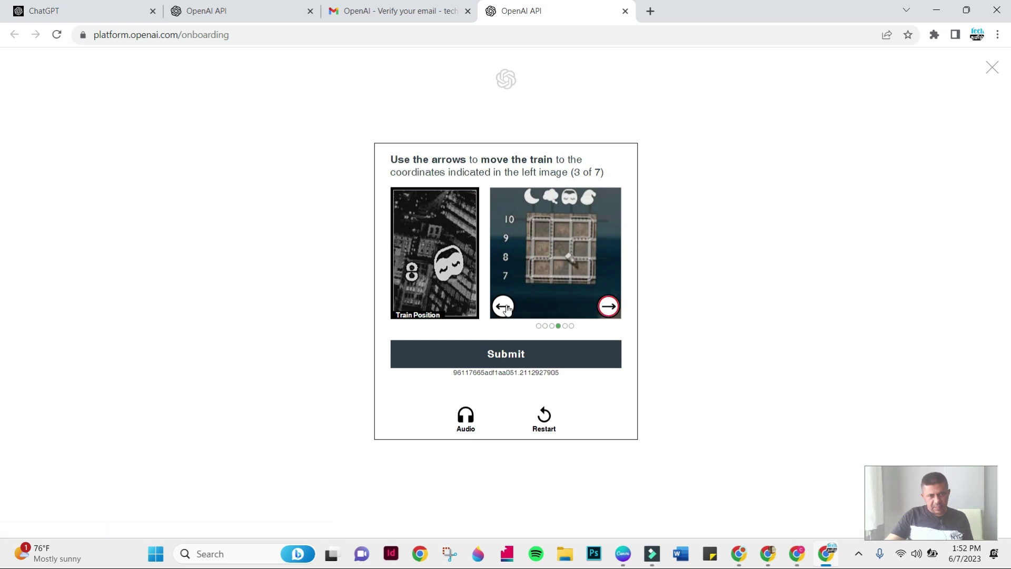
click(517, 356)
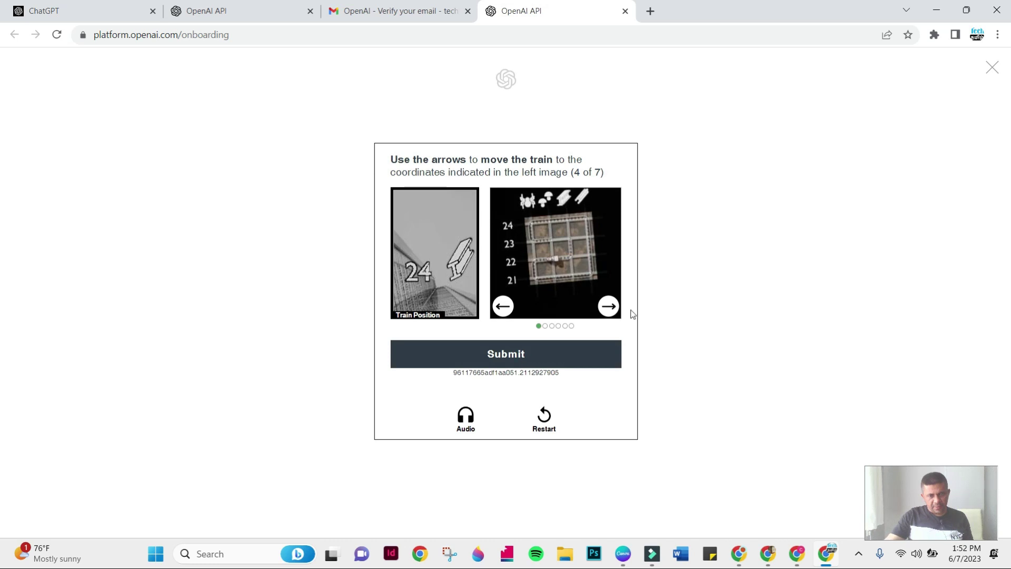
click(609, 306)
click(608, 306)
click(608, 307)
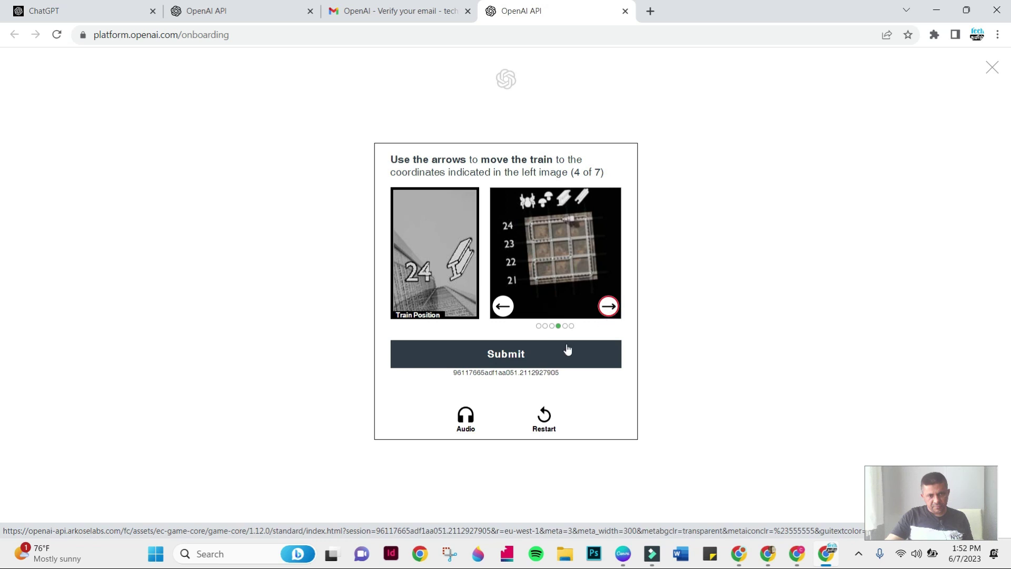
click(568, 350)
Step: Finish the remaining puzzle rounds, steering the train to each target and submitting
click(609, 306)
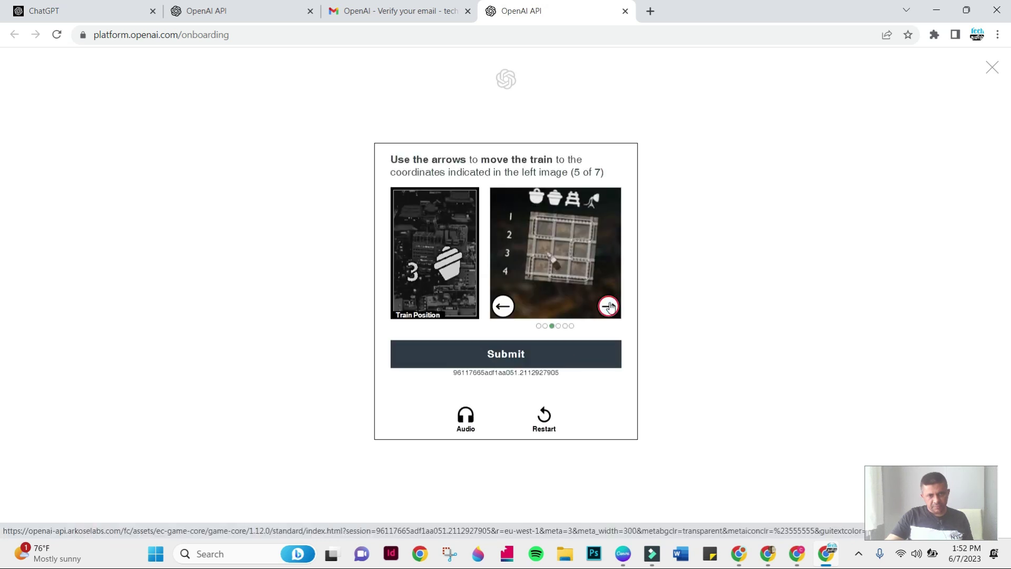
click(572, 353)
click(609, 307)
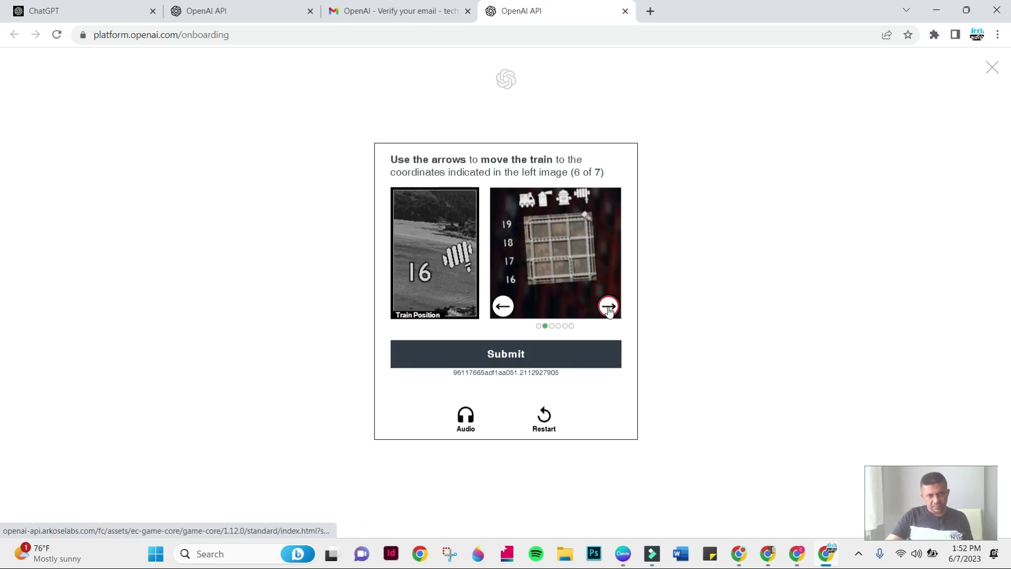
click(544, 354)
click(610, 307)
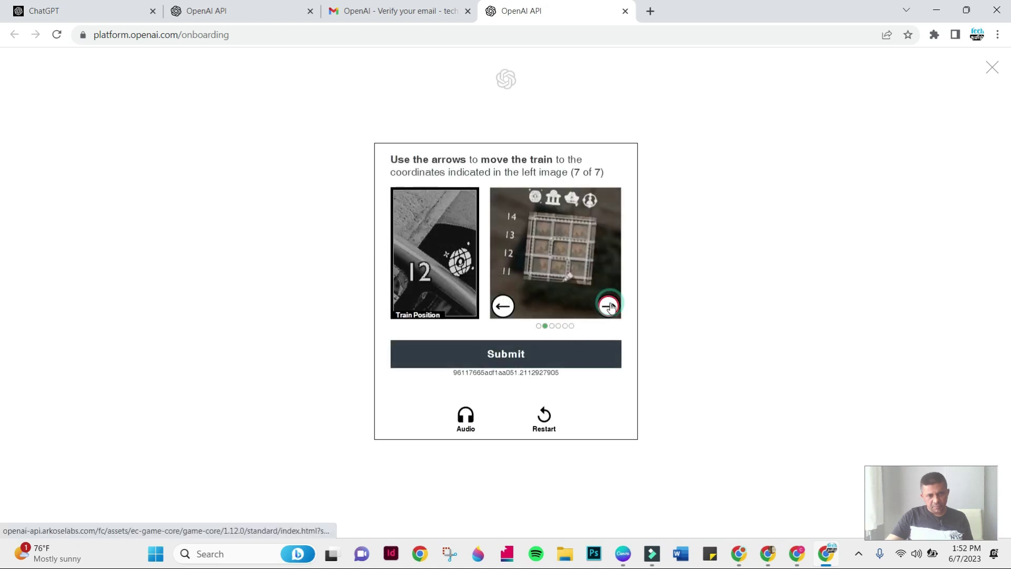
click(609, 307)
click(610, 307)
click(610, 307)
click(609, 307)
click(610, 306)
click(609, 307)
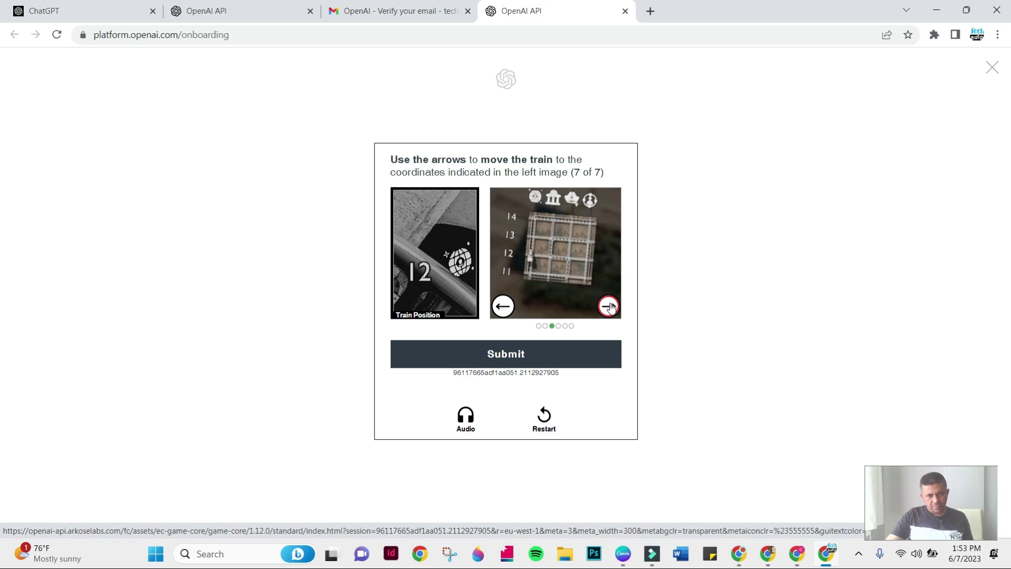
click(579, 349)
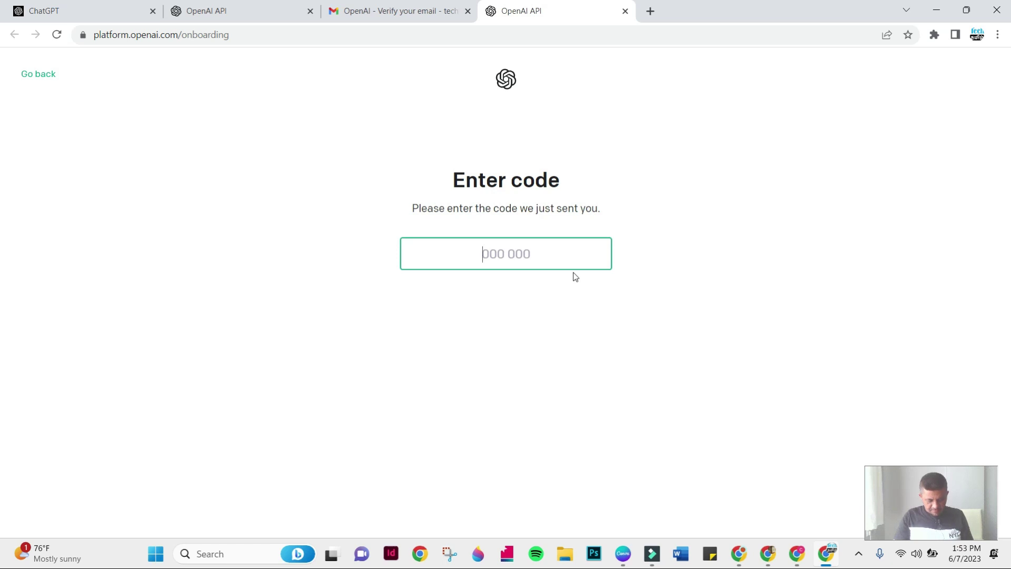
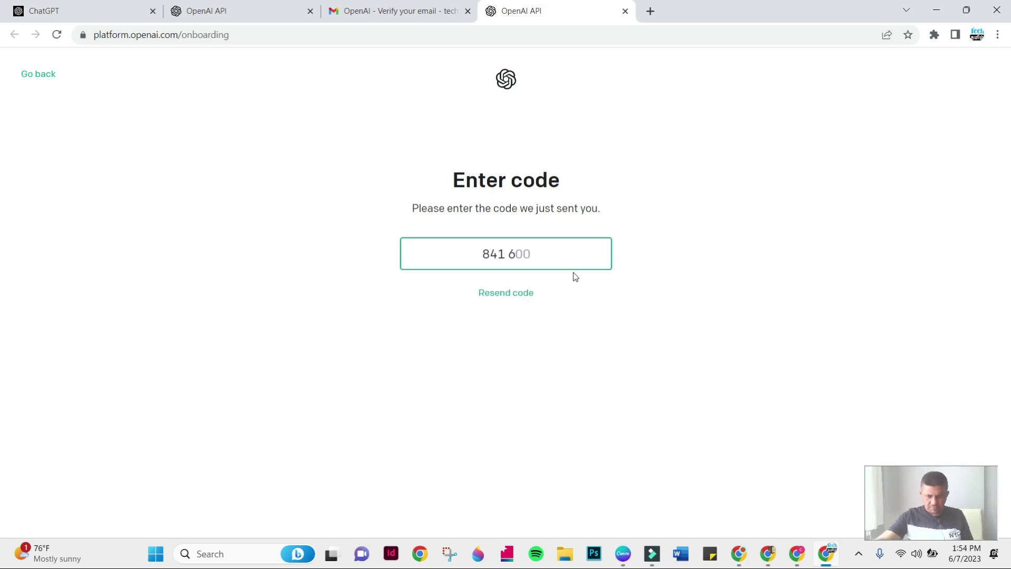
Step: Enter the received verification code to complete the OpenAI account setup
click(530, 315)
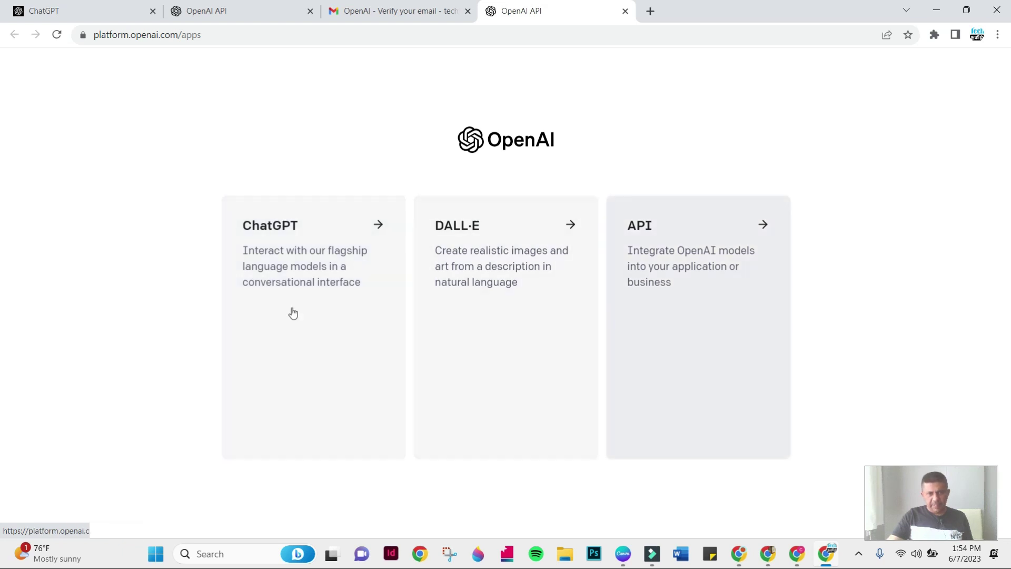
Step: Launch ChatGPT from the apps page and step through all the welcome notices
click(327, 344)
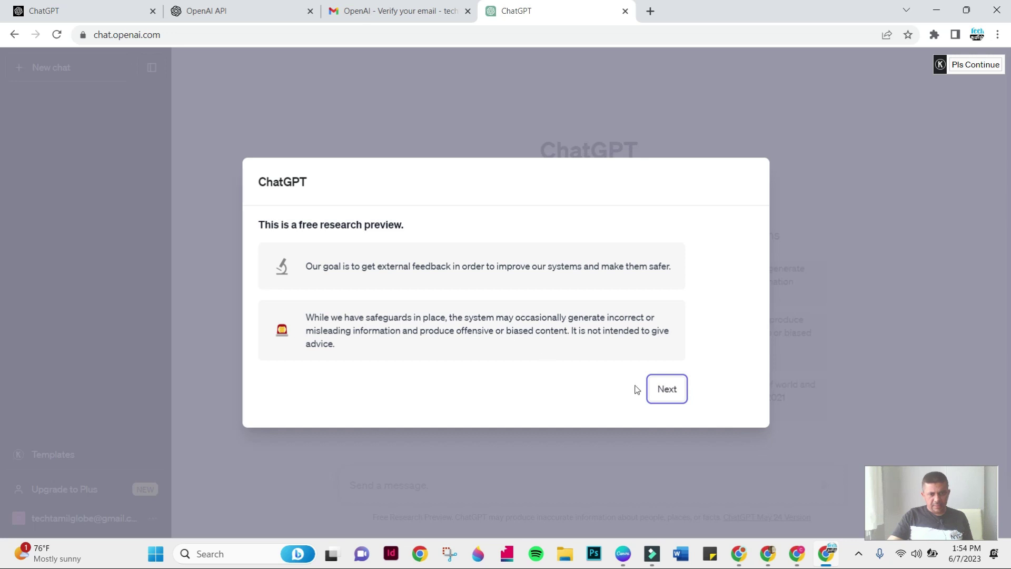
click(666, 391)
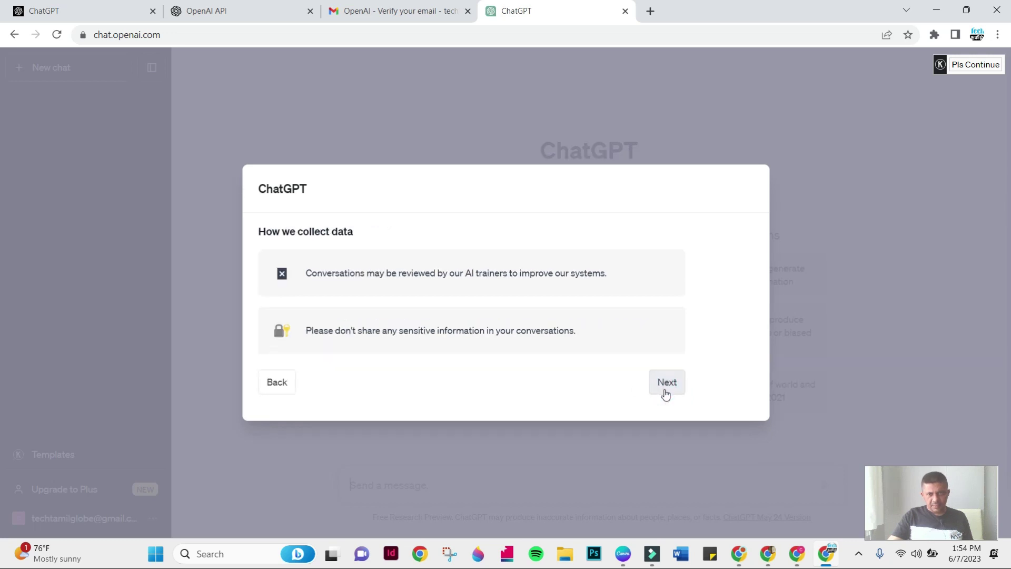
click(671, 388)
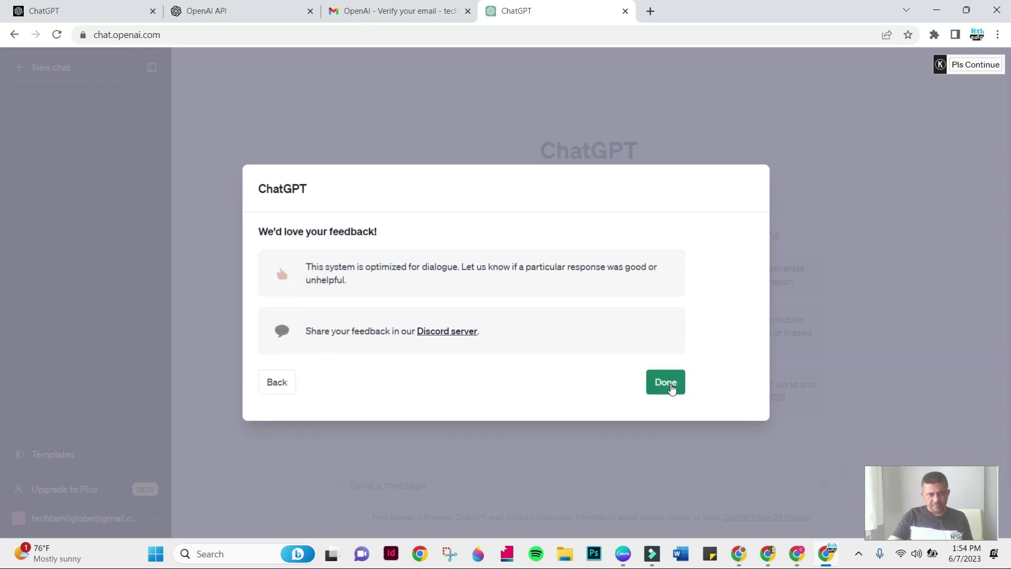
click(671, 388)
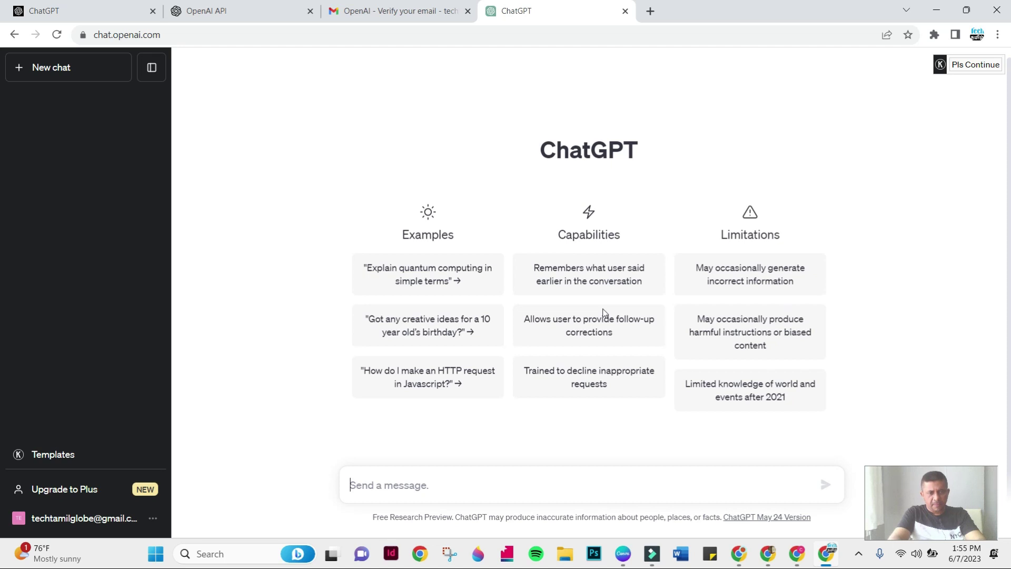
Step: Write 'tell about importance of apple', fixing 'impotance' with the spelling suggestion
text(E)
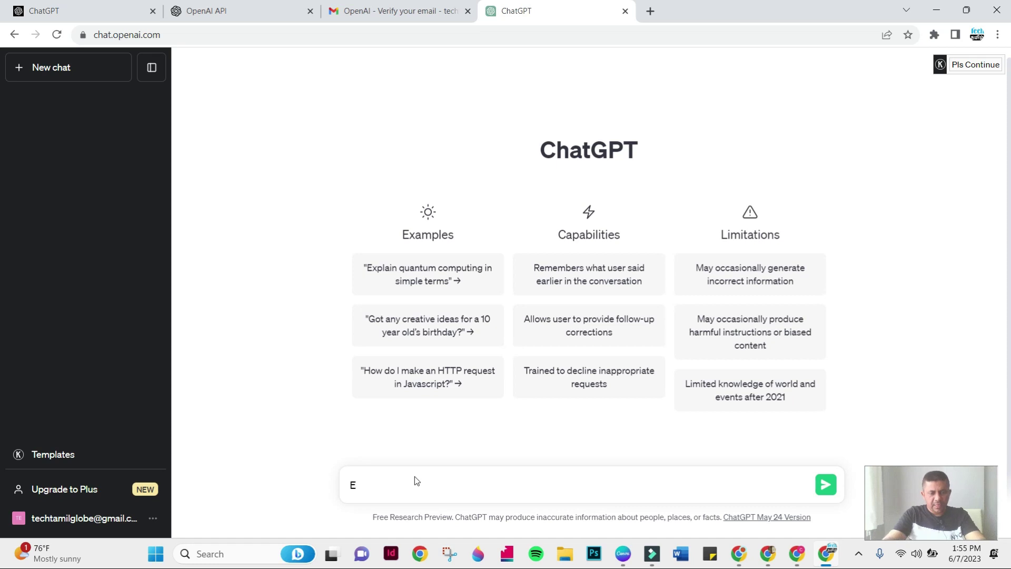
key(BackSpace)
text(tell about apples)
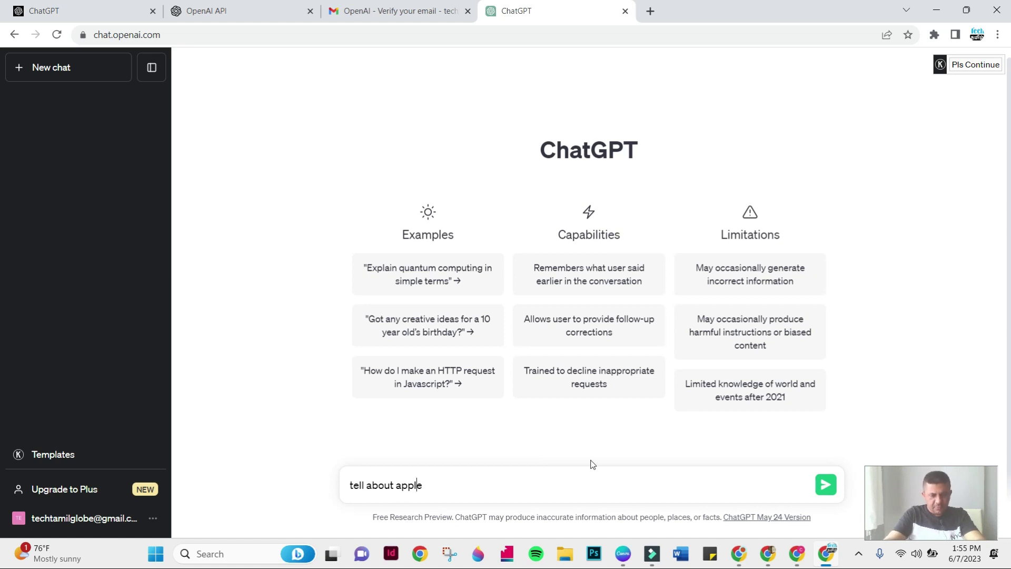
text(impotance of)
double_click(427, 493)
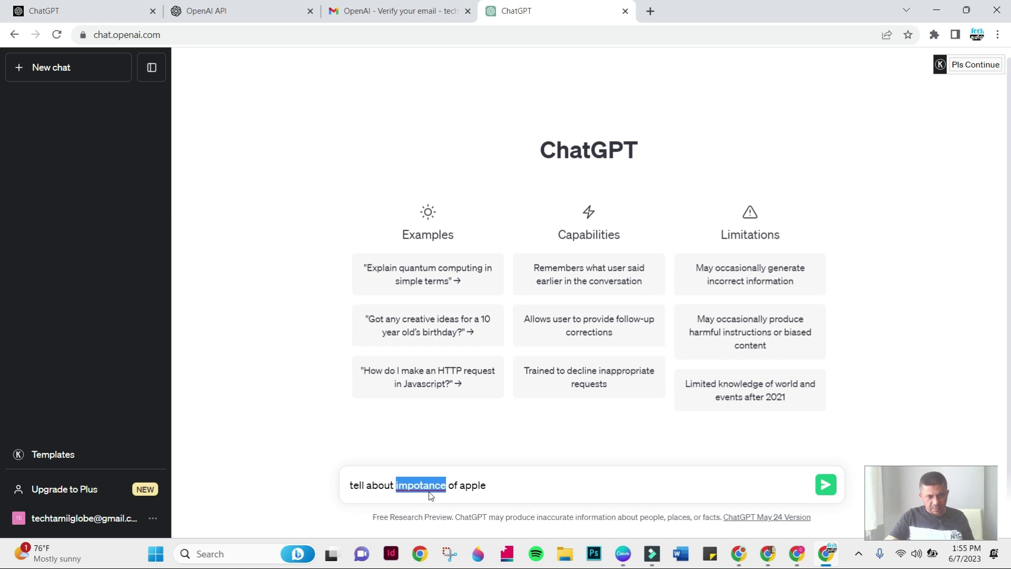
right_click(429, 492)
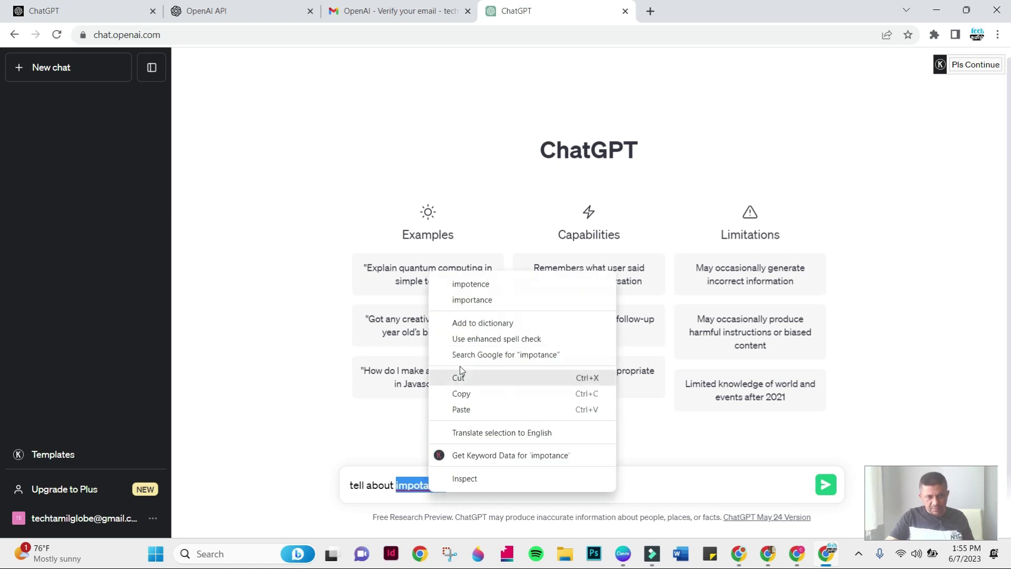
click(485, 305)
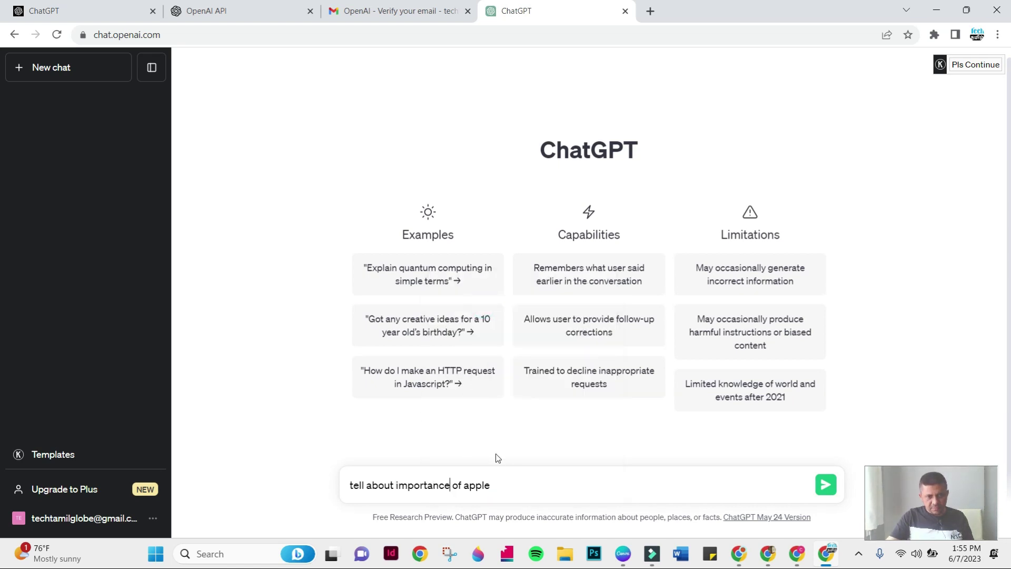
Step: Send the apple prompt, stop the answer partway, and review its first paragraph
click(830, 492)
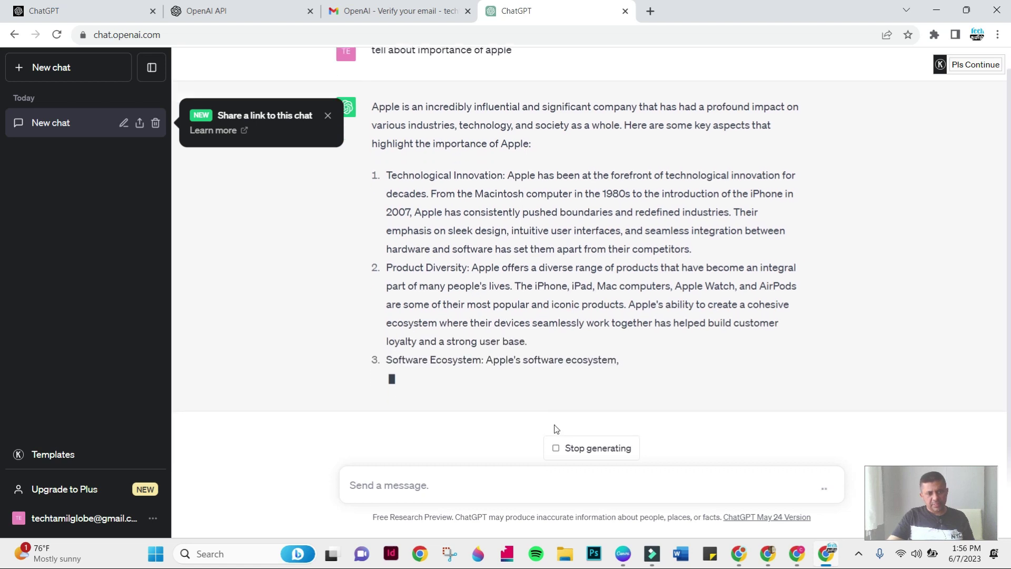
click(571, 449)
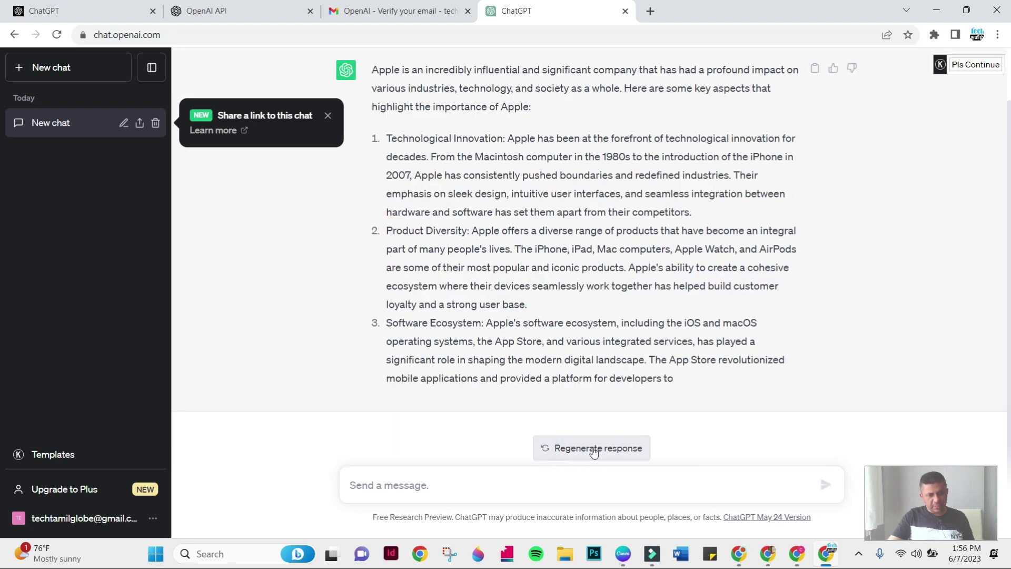
scroll(579, 291, up, 1)
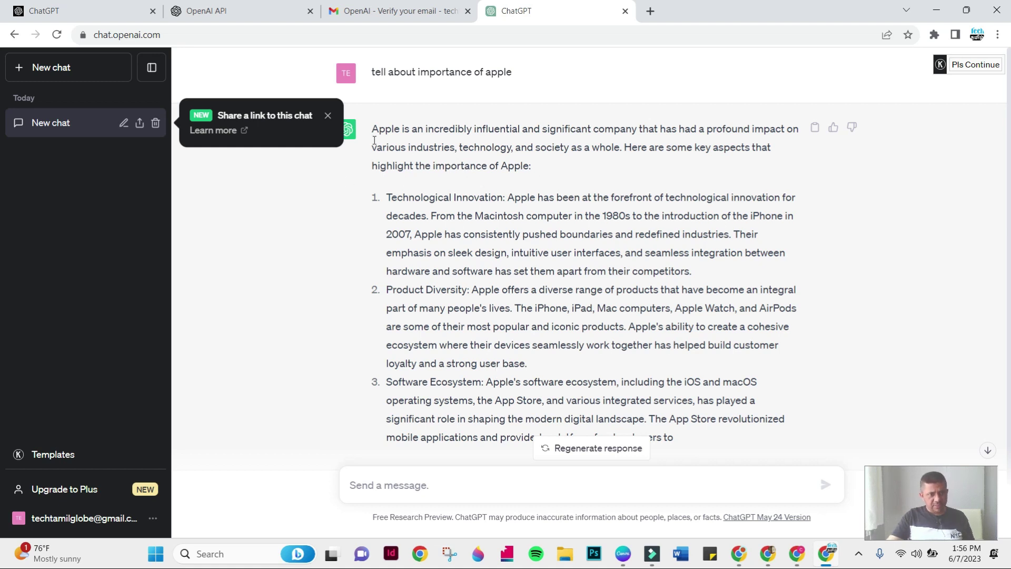
drag(374, 129, 551, 172)
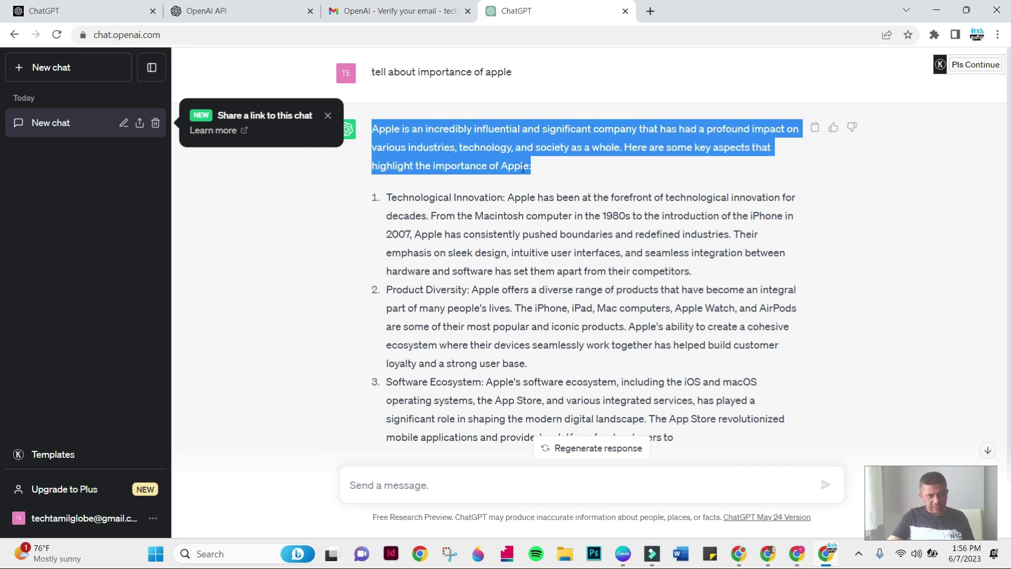
click(464, 159)
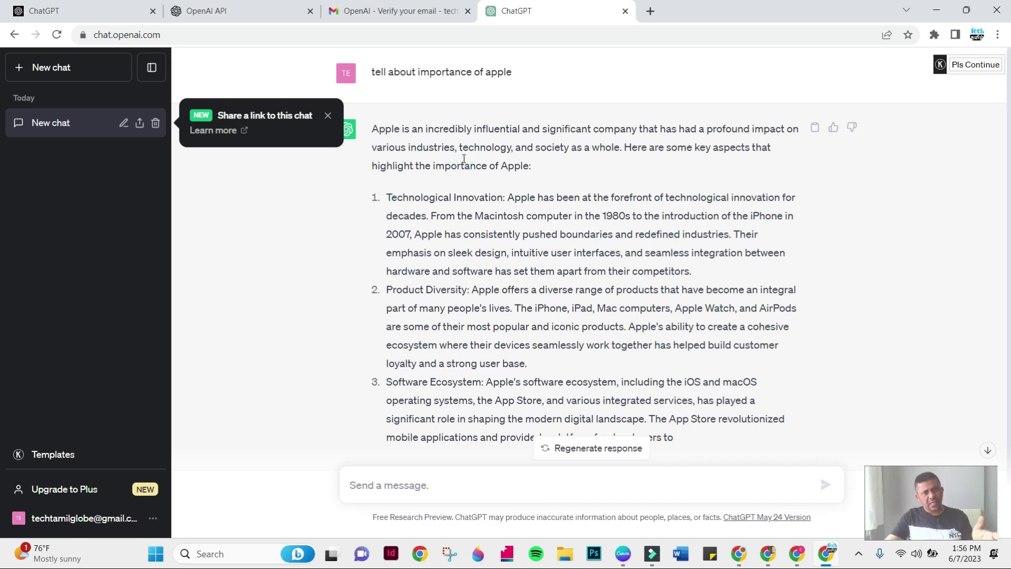
click(651, 11)
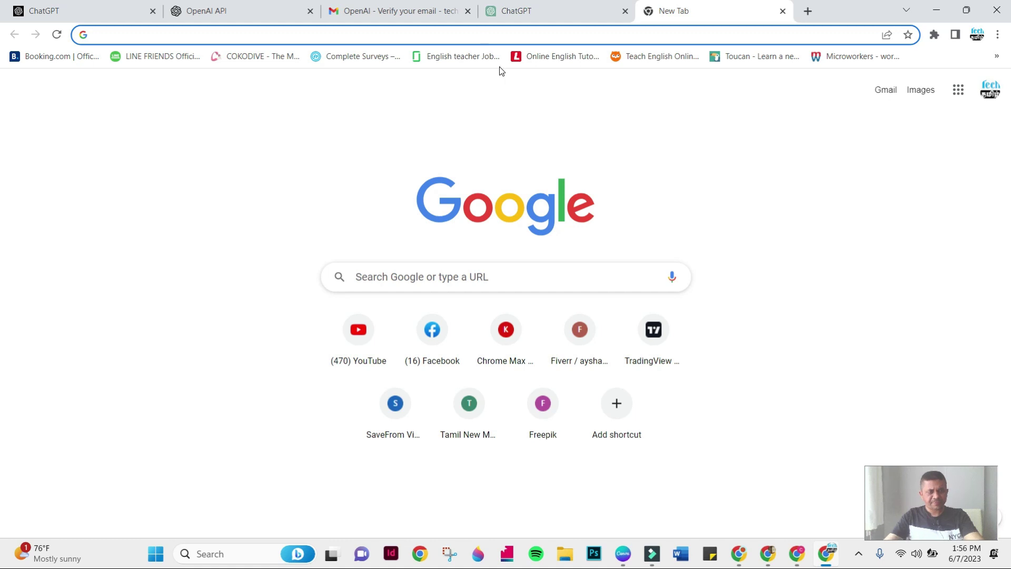
Step: Search Google for elevenlabs and open the ElevenLabs website from the results
text(ele)
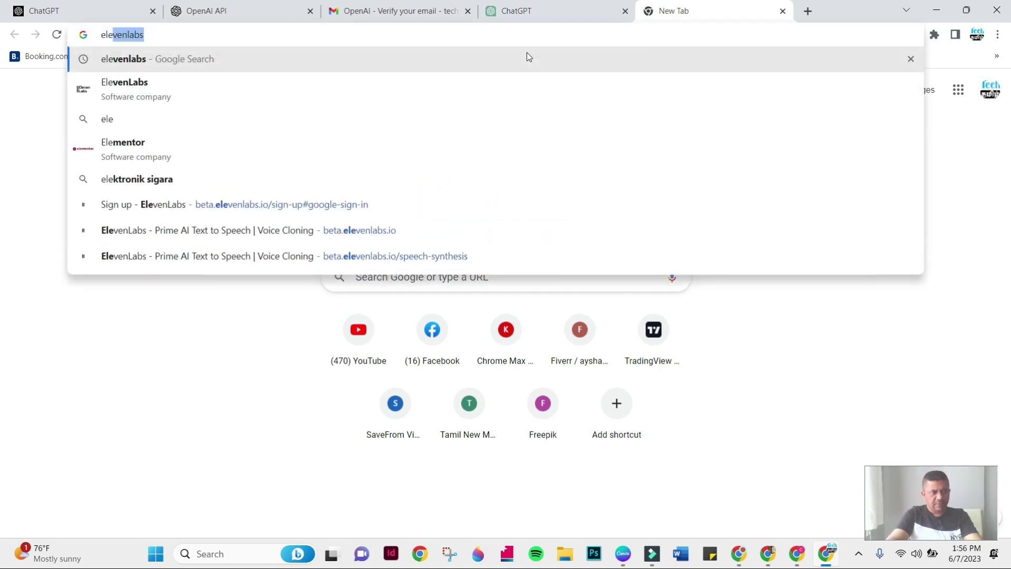
key(Return)
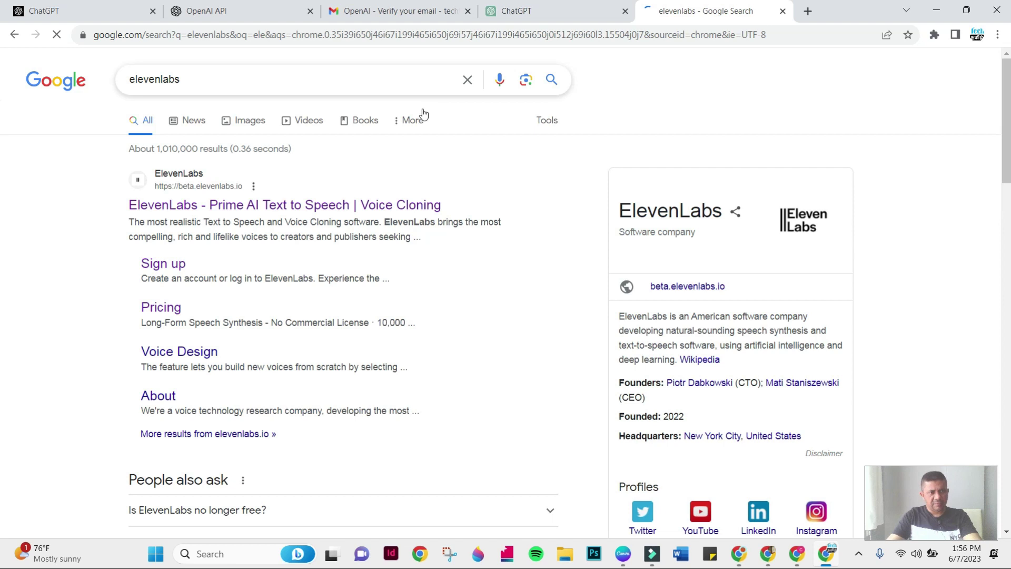
click(224, 208)
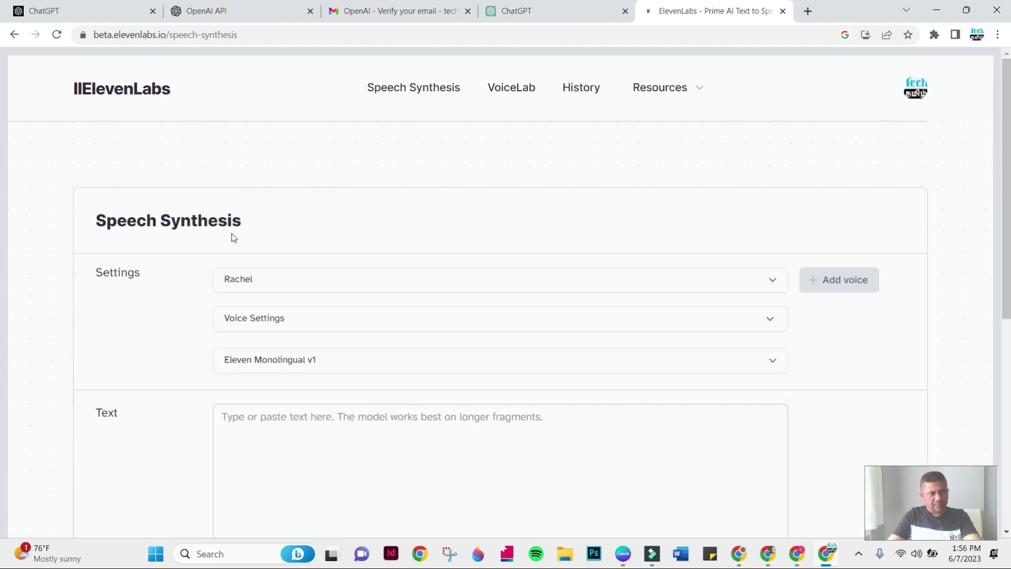
Step: Set the speech voice to Adam from the voice list
scroll(524, 216, down, 5)
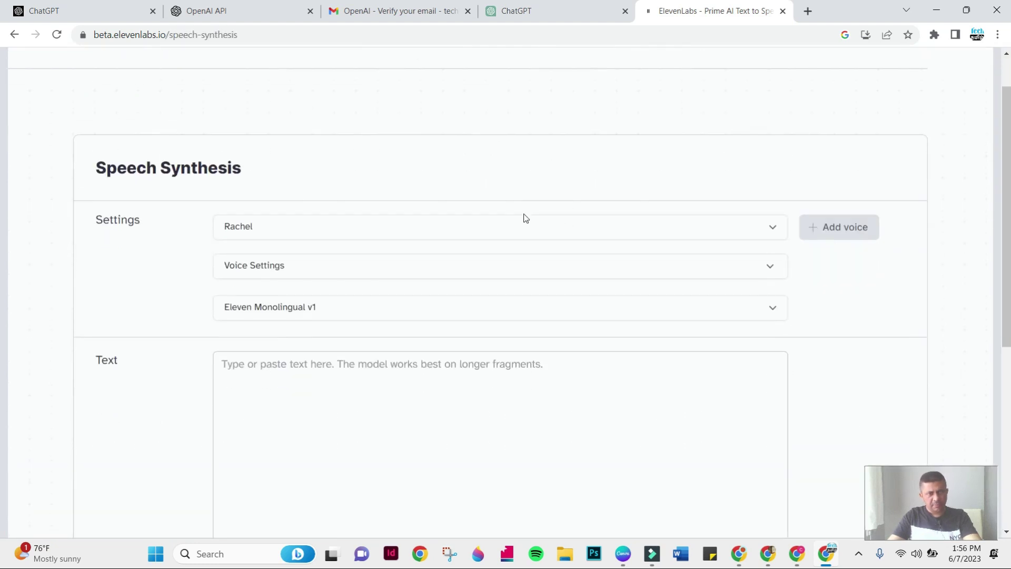
scroll(524, 216, down, 2)
scroll(524, 215, up, 1)
scroll(524, 216, up, 1)
scroll(449, 224, up, 1)
scroll(447, 226, up, 5)
scroll(447, 225, down, 1)
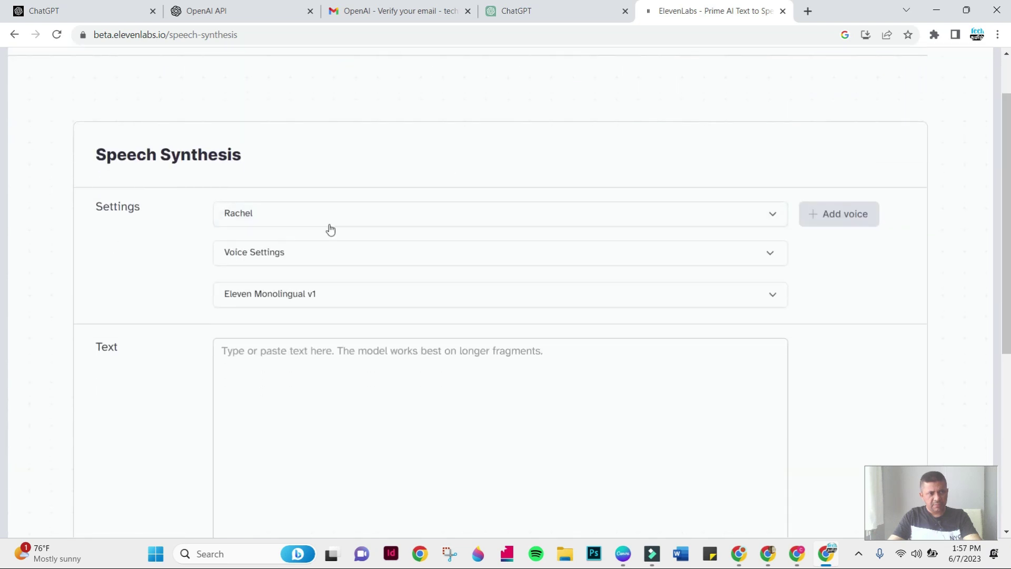
scroll(357, 265, down, 1)
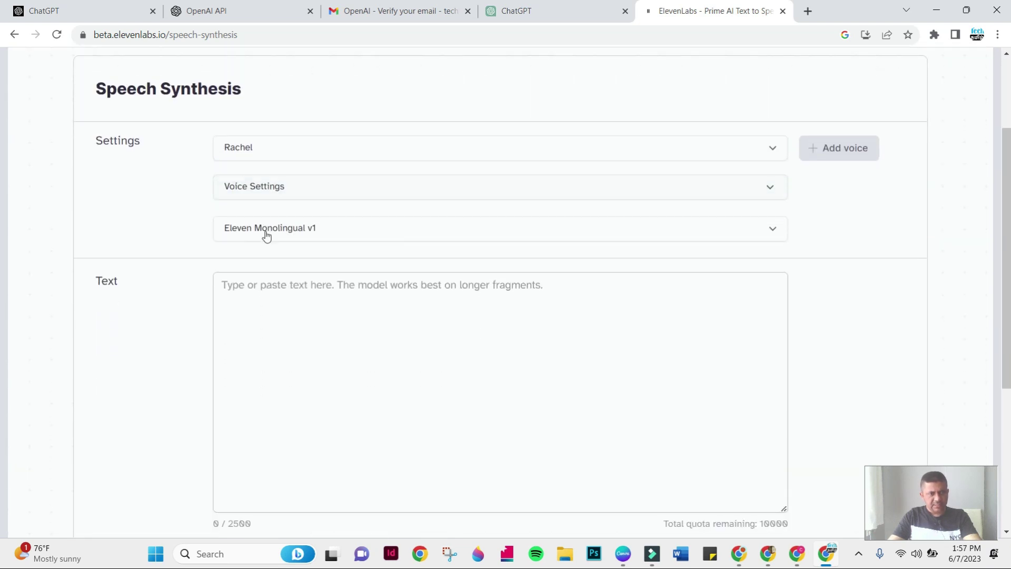
click(336, 157)
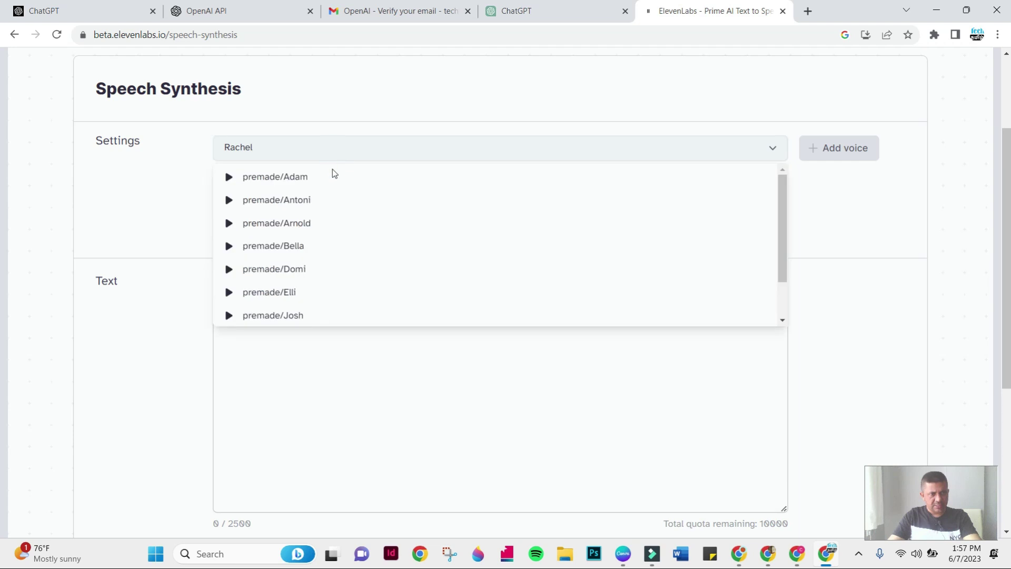
click(331, 185)
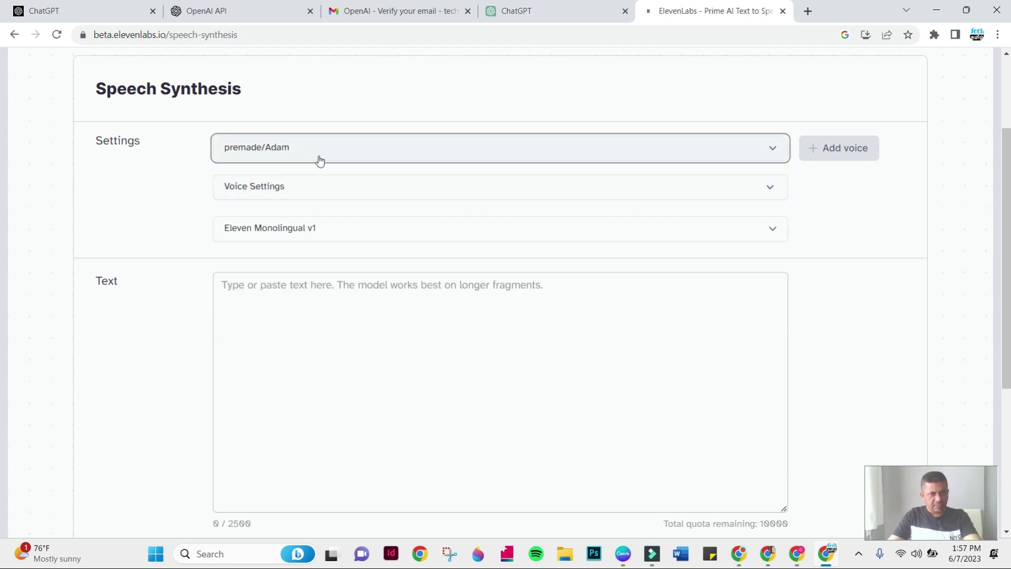
Step: Preview the Adam, Antoni, Arnold, Rachel, Sam and Domi premade voices
click(356, 156)
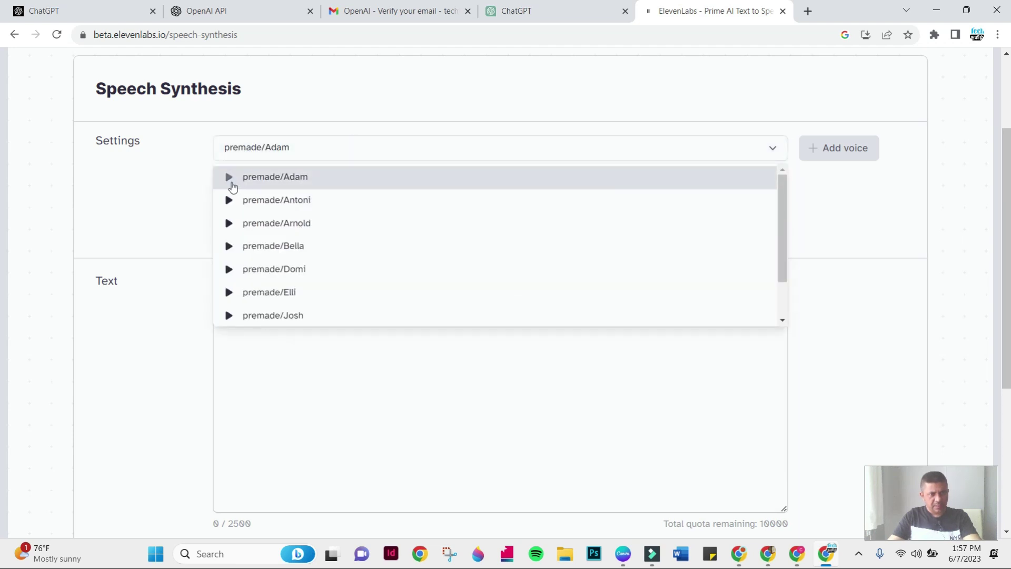
click(231, 185)
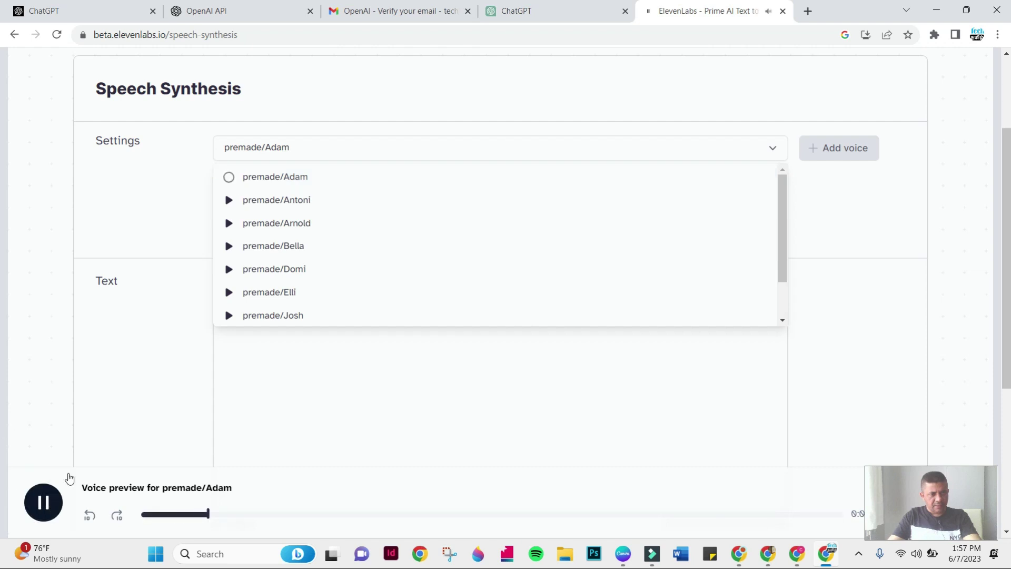
click(229, 201)
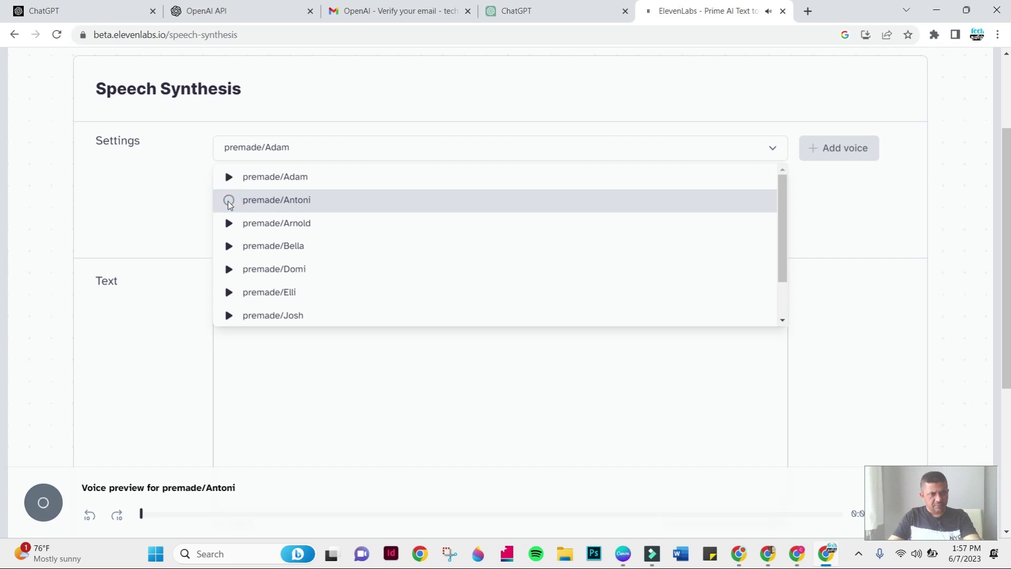
click(229, 223)
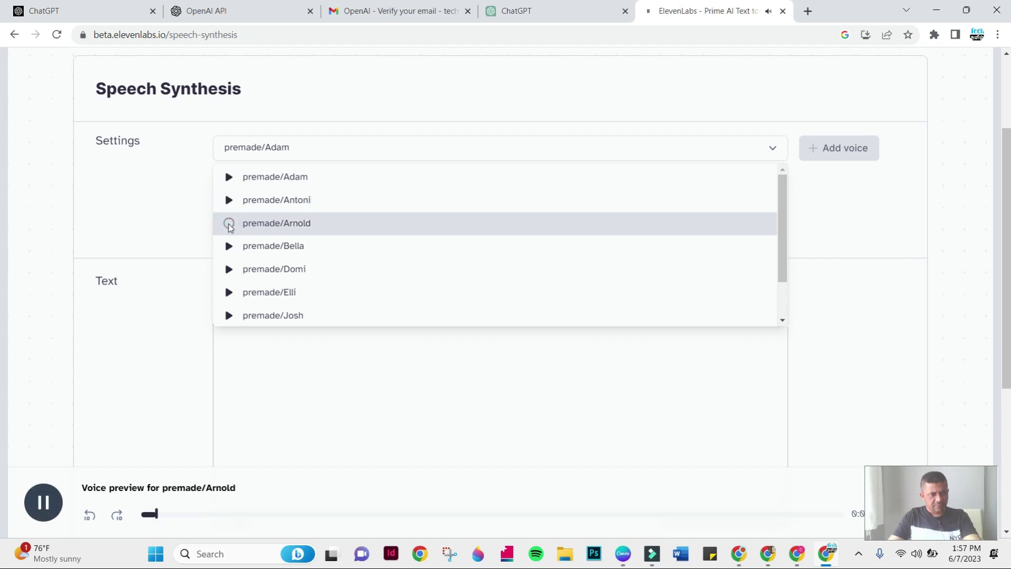
scroll(235, 281, down, 2)
click(229, 288)
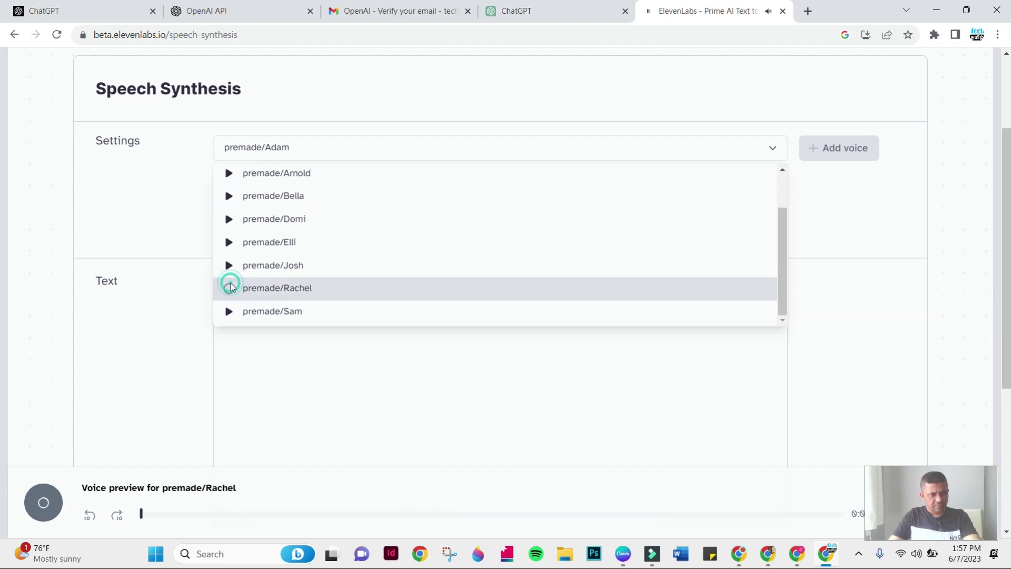
scroll(229, 305, down, 1)
click(230, 248)
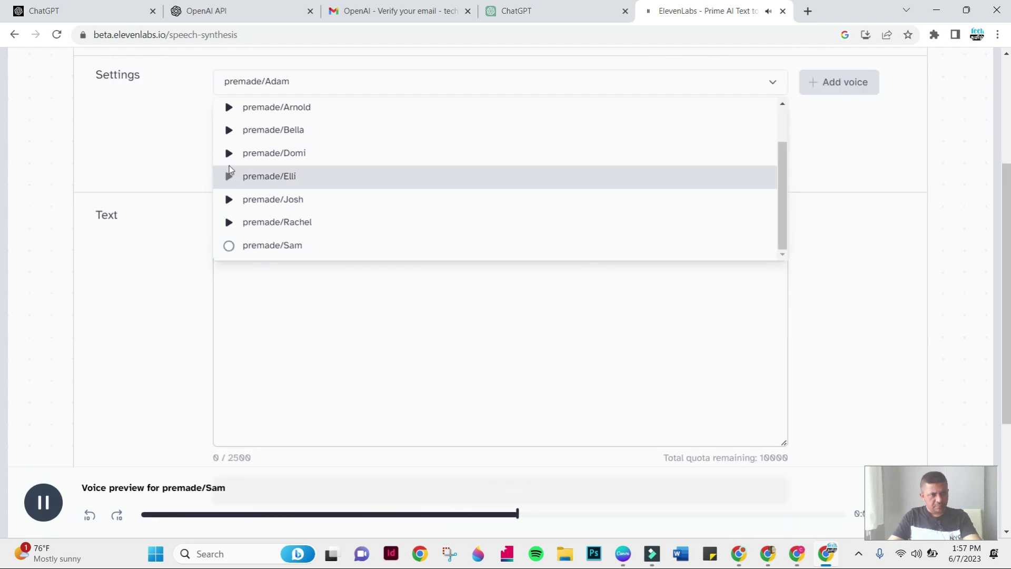
click(229, 153)
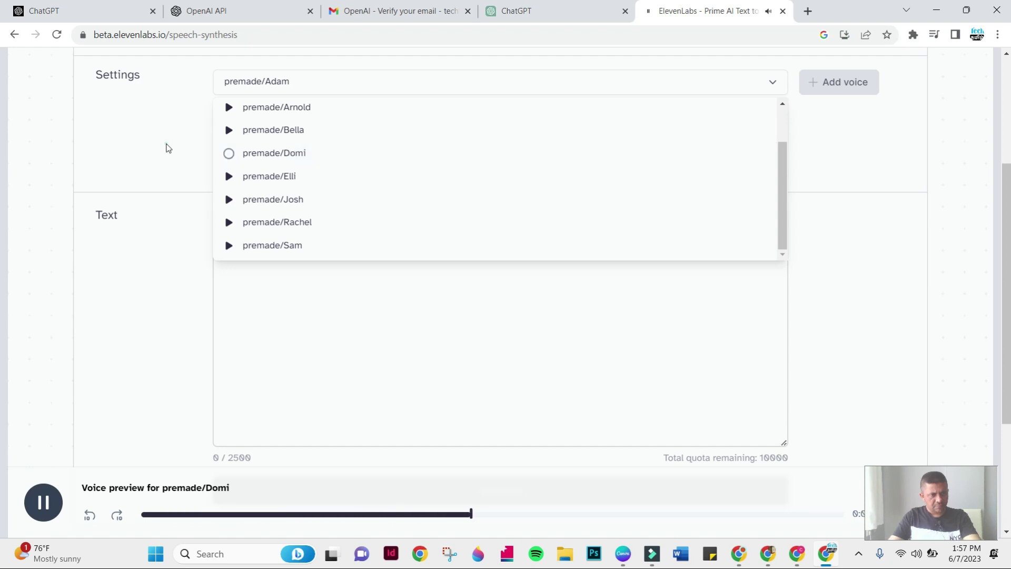
click(168, 148)
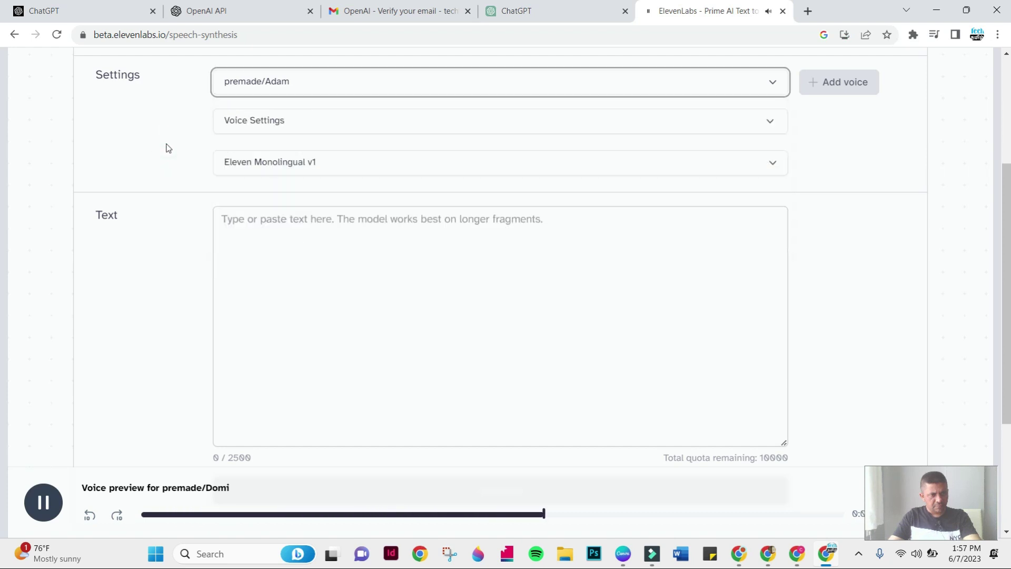
Step: Choose premade/Antoni as the voice and expand its Stability and Clarity settings
click(306, 91)
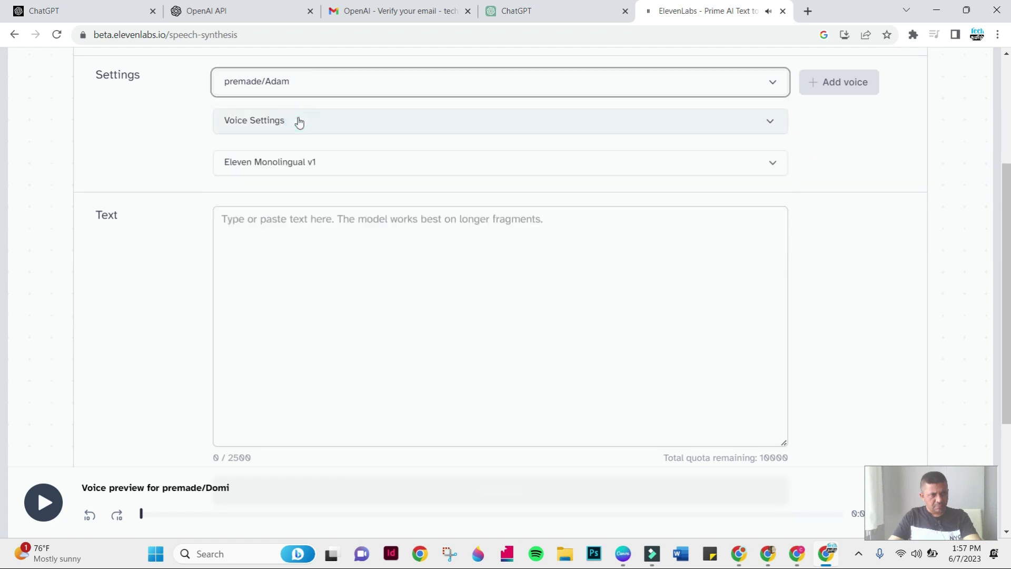
click(298, 94)
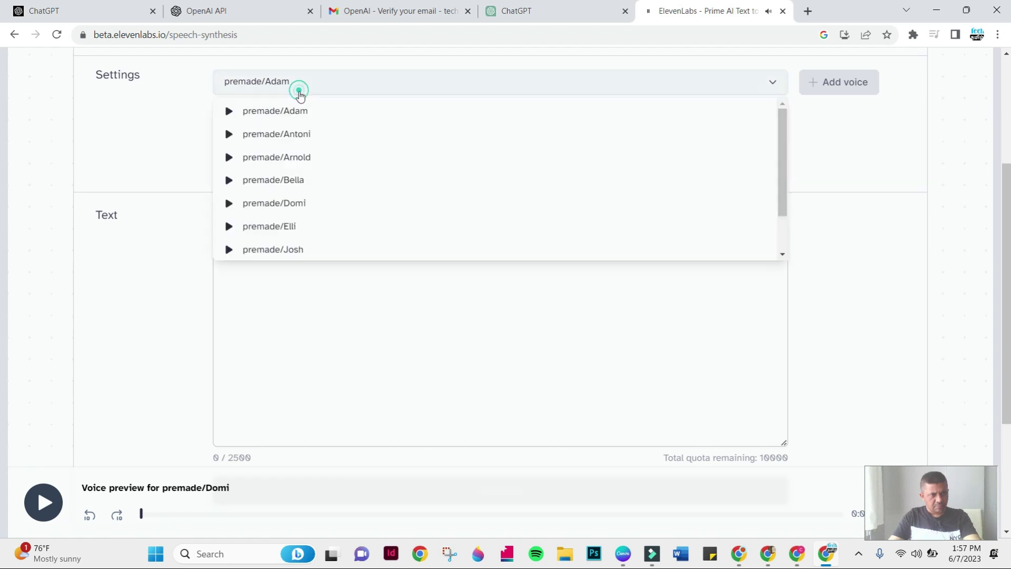
click(229, 138)
click(231, 140)
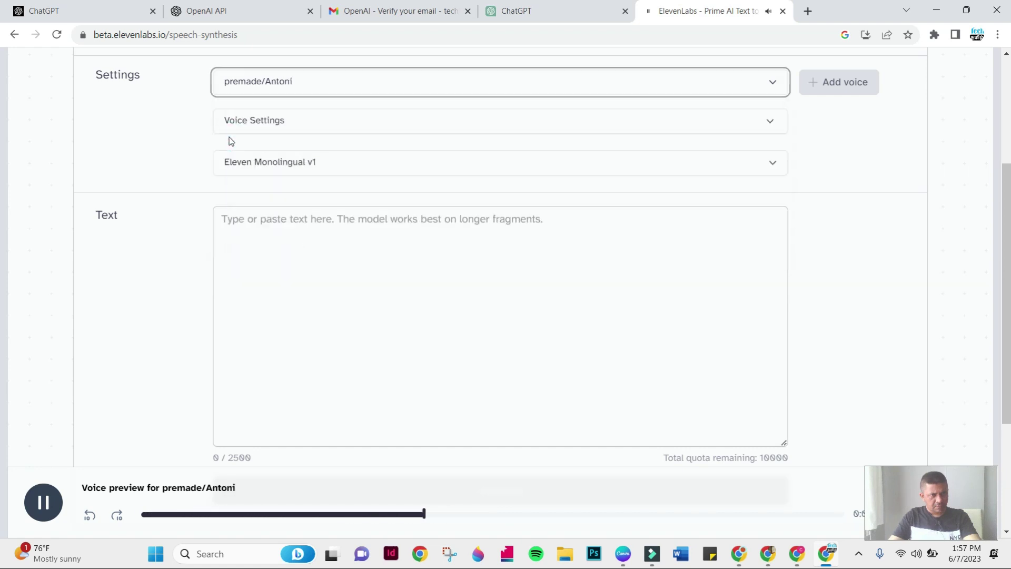
click(302, 122)
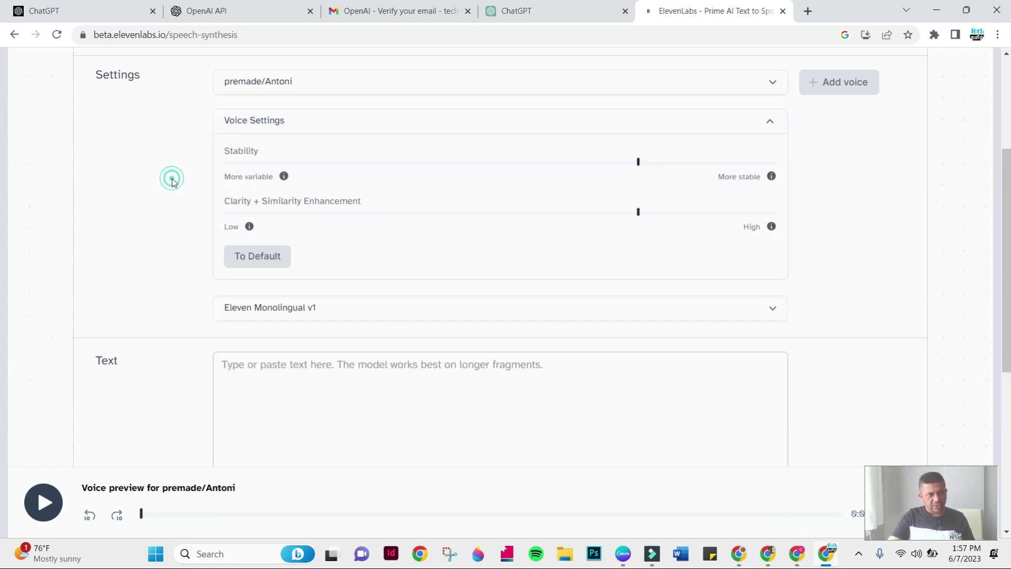
Step: Keep Antoni and paste the 419-character Capital Fascia Curtain paragraph into the Text box
click(264, 88)
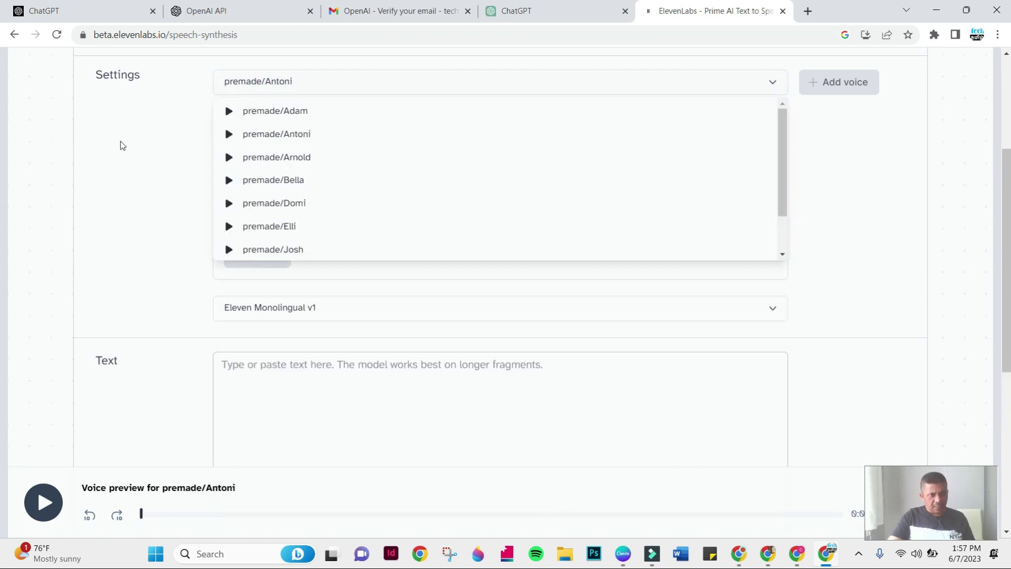
click(131, 182)
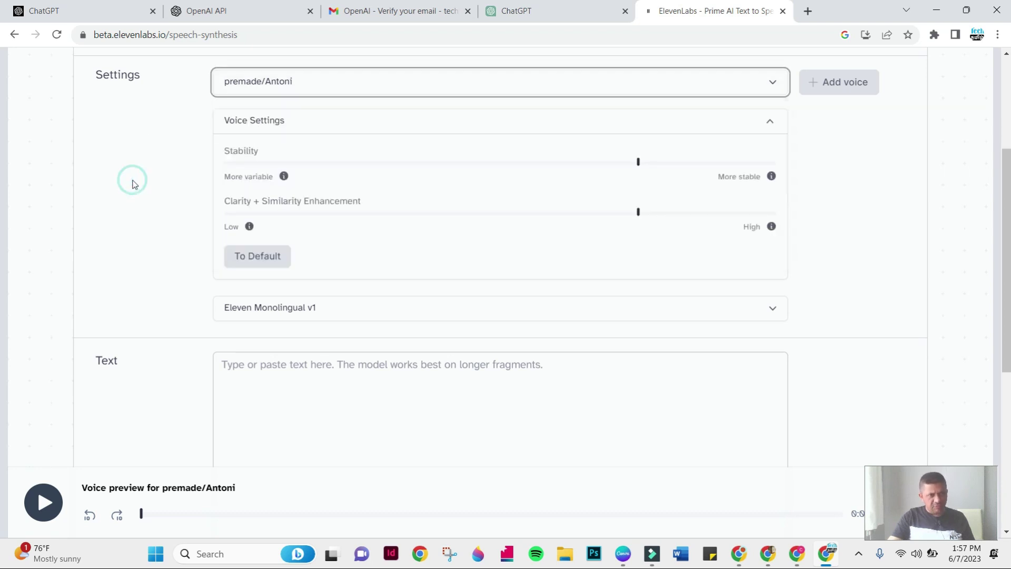
scroll(324, 237, down, 1)
click(336, 312)
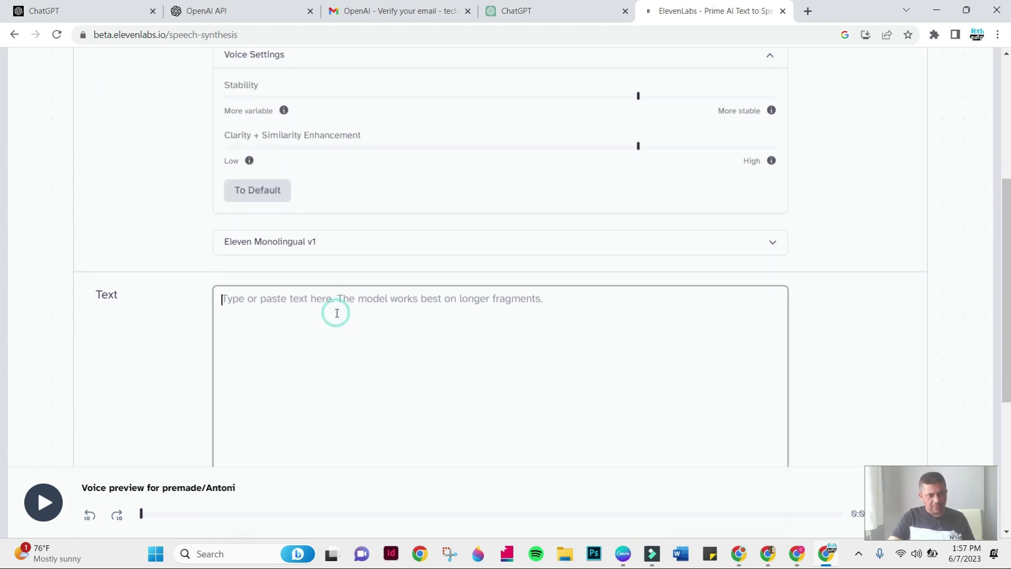
right_click(336, 312)
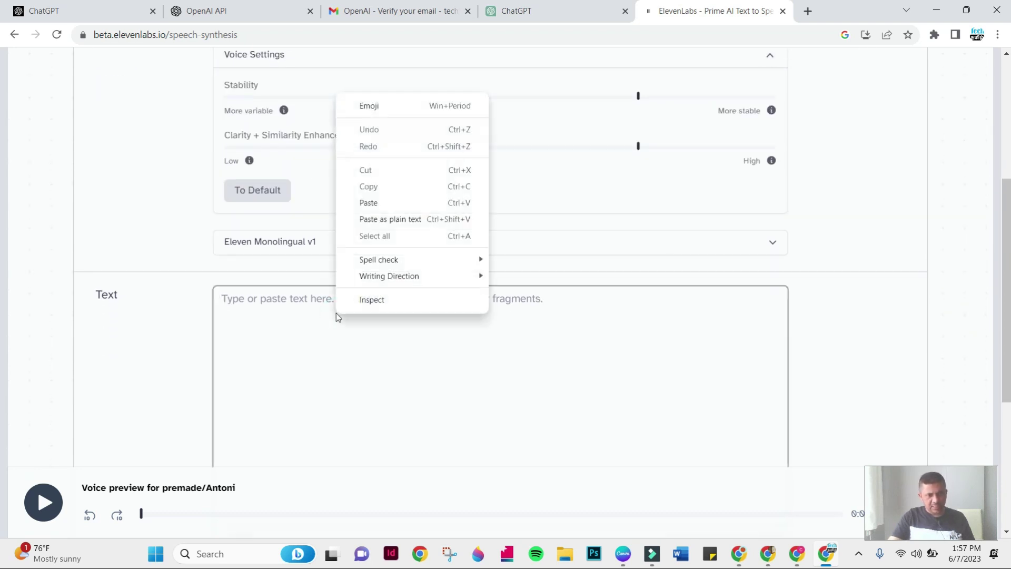
click(379, 208)
scroll(557, 343, down, 2)
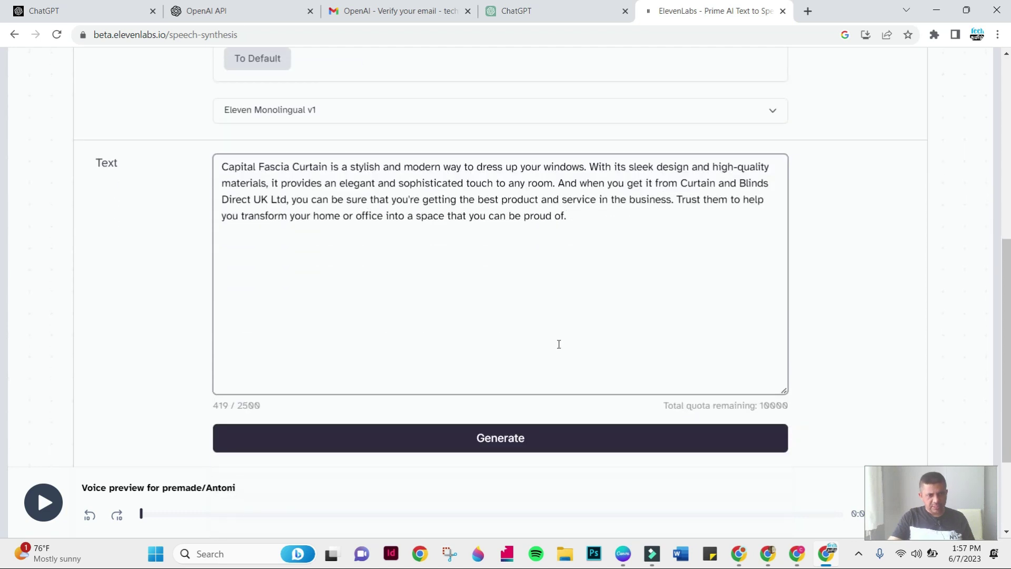
scroll(558, 332, down, 1)
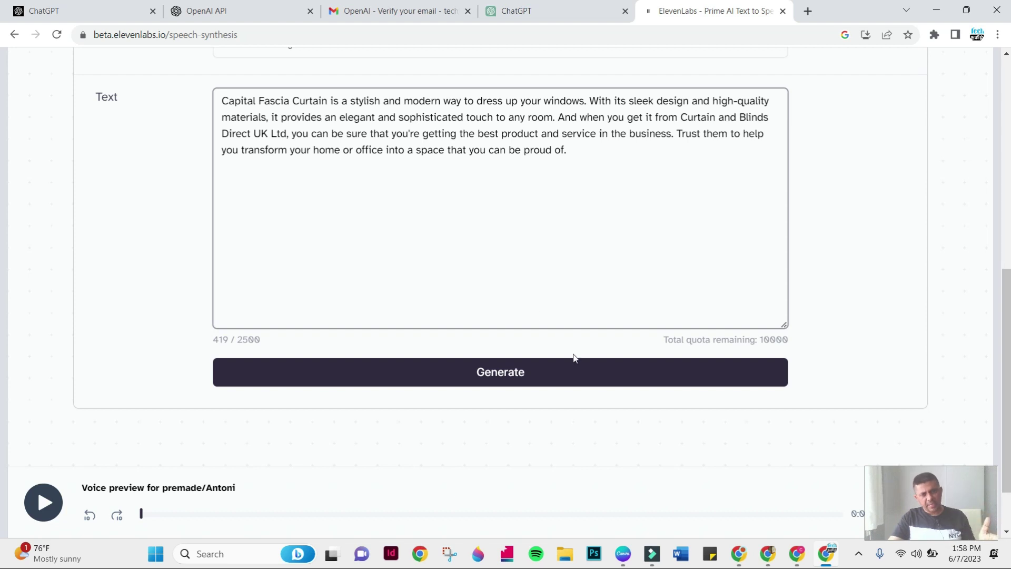
Step: Generate Antoni-voice speech from the Capital Fascia Curtain paragraph
click(572, 382)
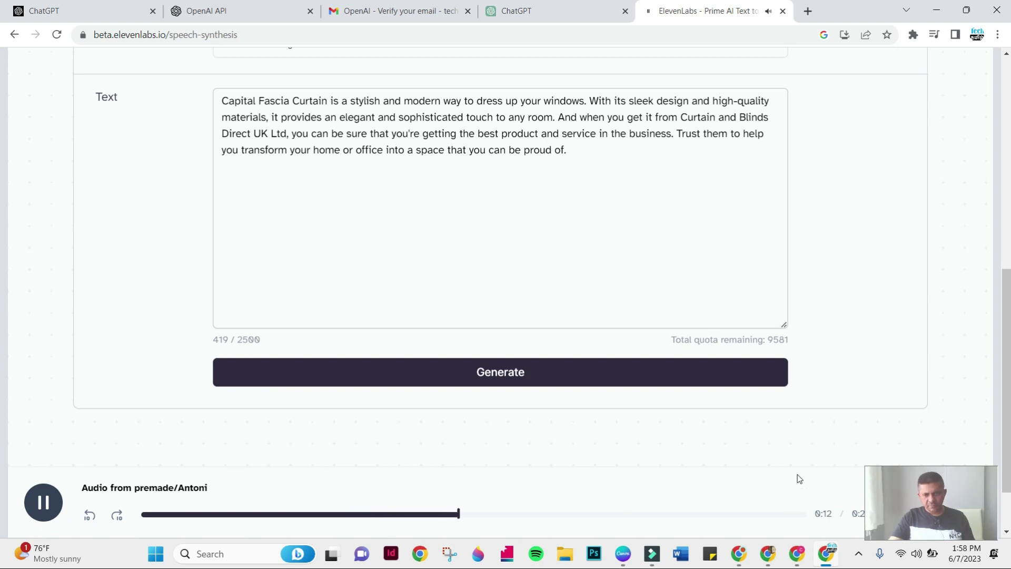
scroll(806, 444, down, 2)
Step: Clear the Capital Fascia Curtain paragraph from the Text box
scroll(805, 444, up, 2)
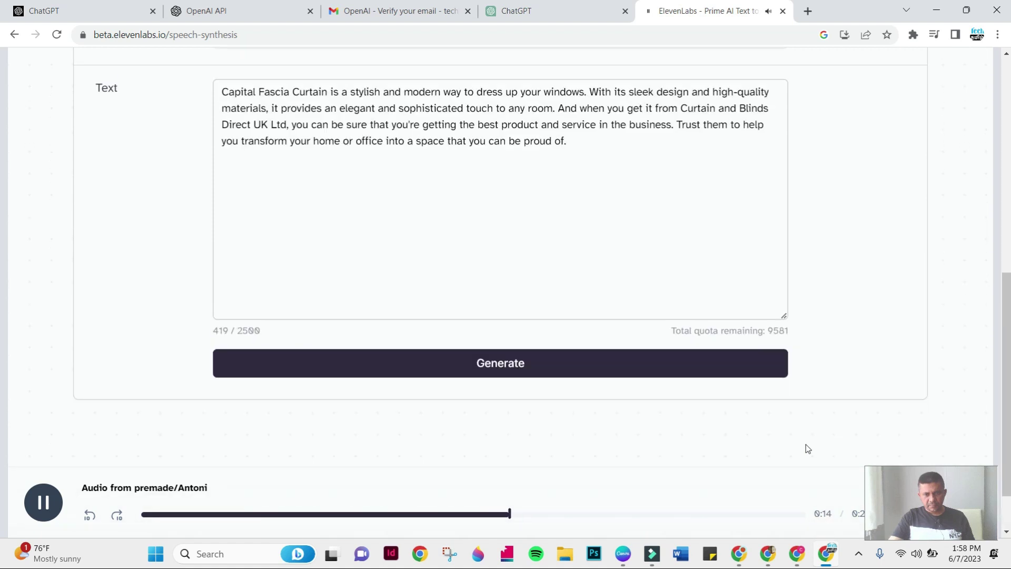
scroll(795, 441, down, 2)
scroll(781, 440, up, 5)
drag(609, 347, 170, 283)
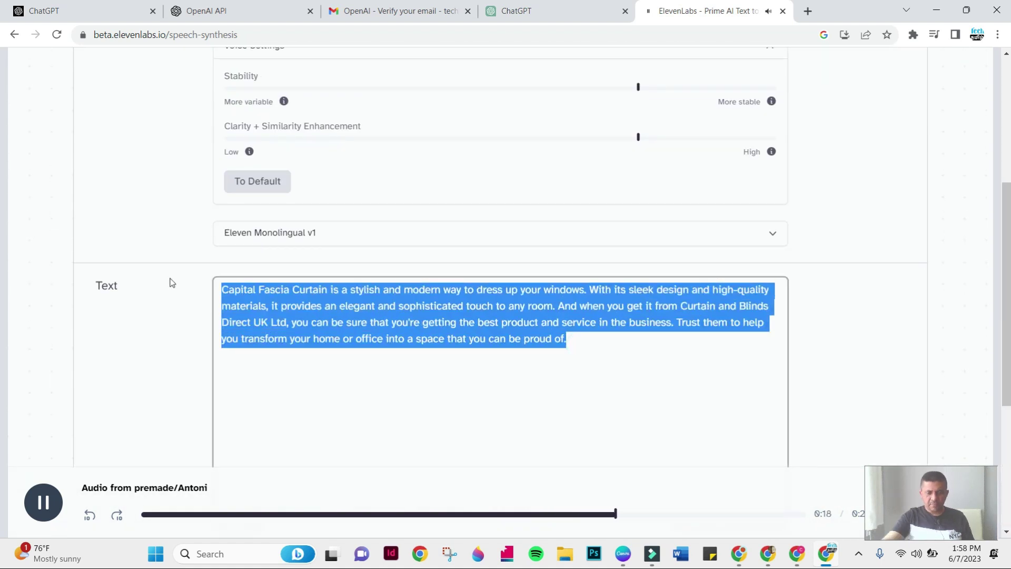
key(BackSpace)
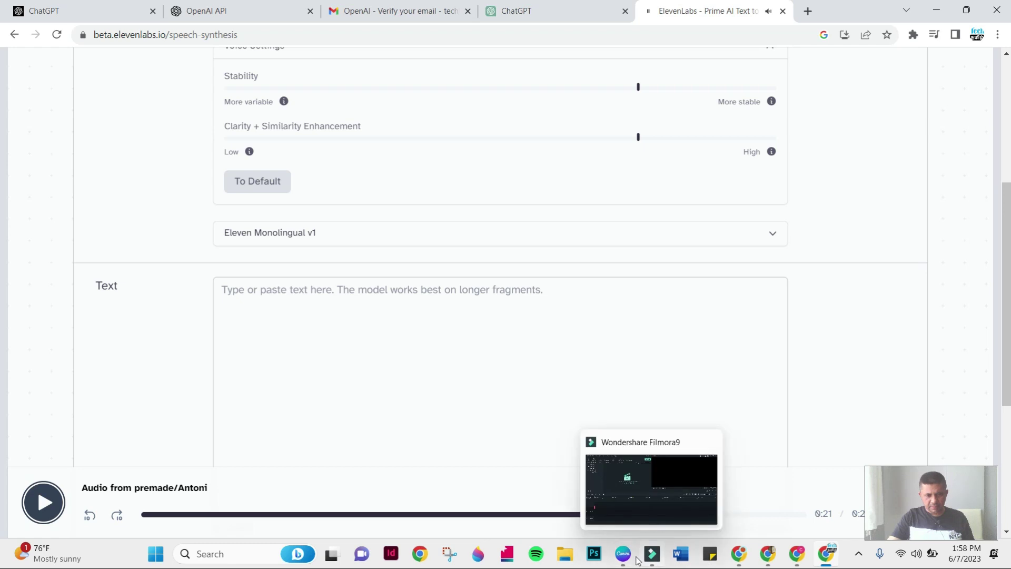
Step: Copy ChatGPT's first Apple paragraph and paste it into the ElevenLabs Text box
click(524, 16)
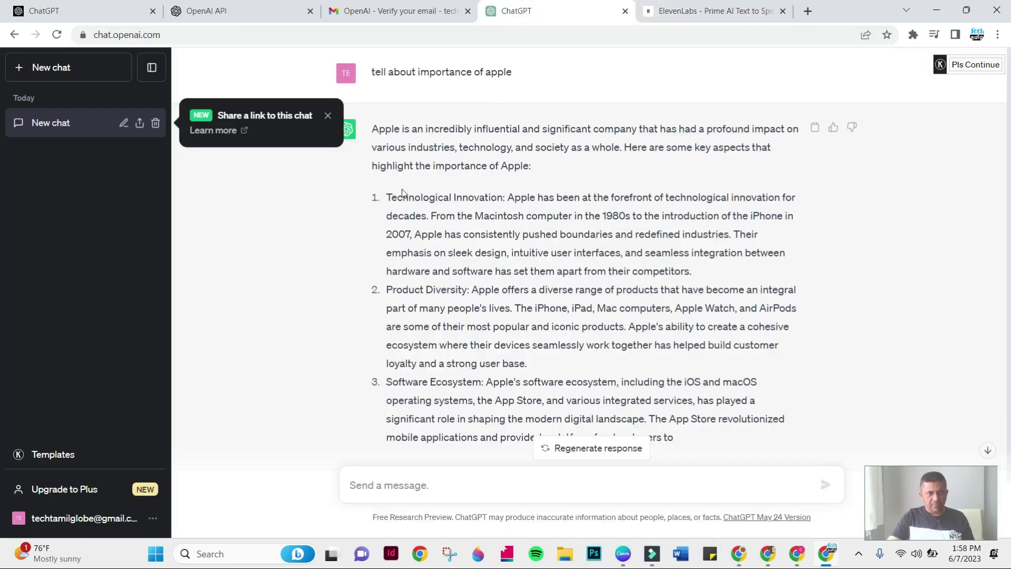
drag(375, 129, 536, 168)
right_click(518, 164)
click(536, 174)
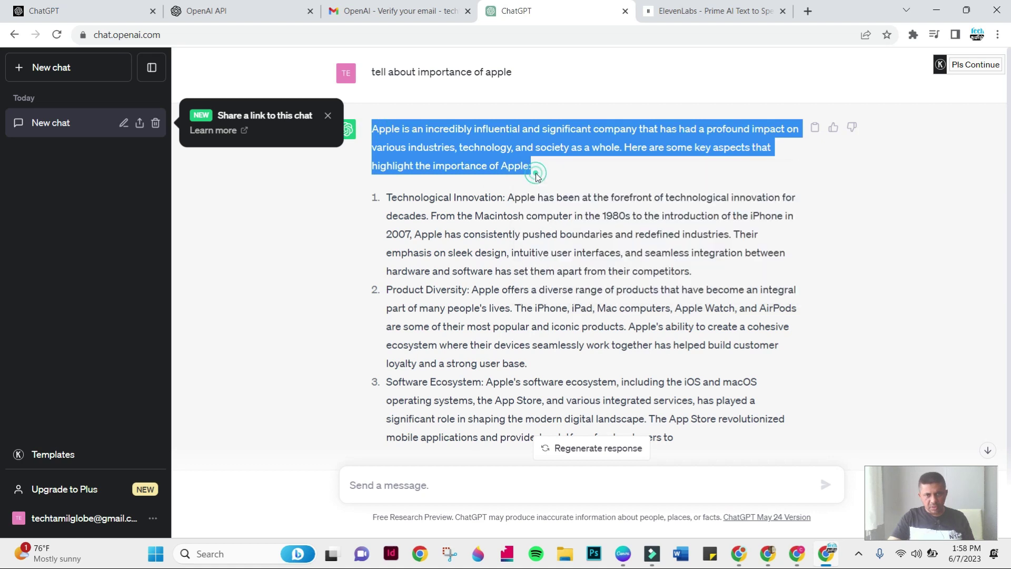
right_click(496, 129)
click(514, 139)
click(675, 11)
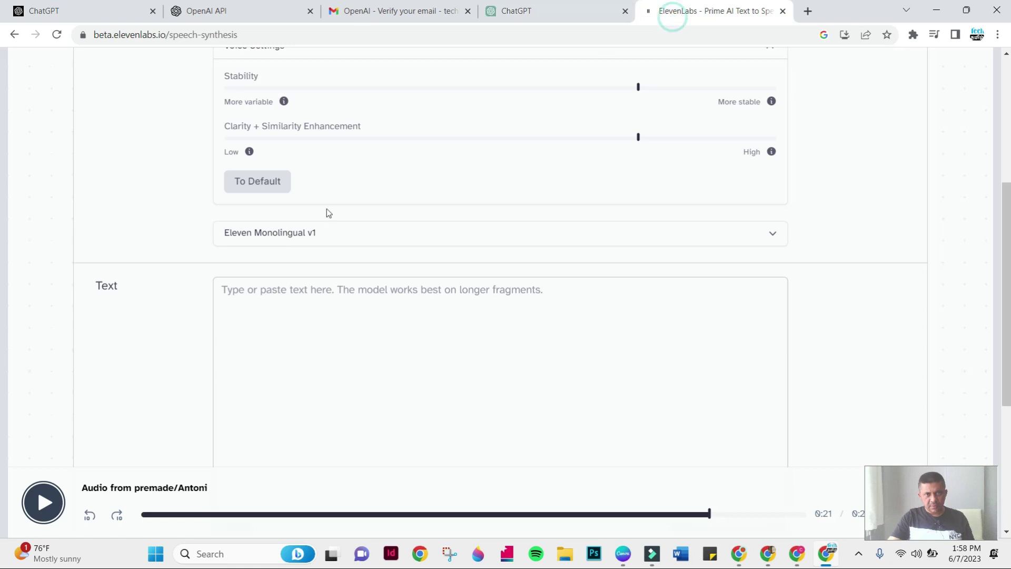
right_click(304, 294)
click(349, 183)
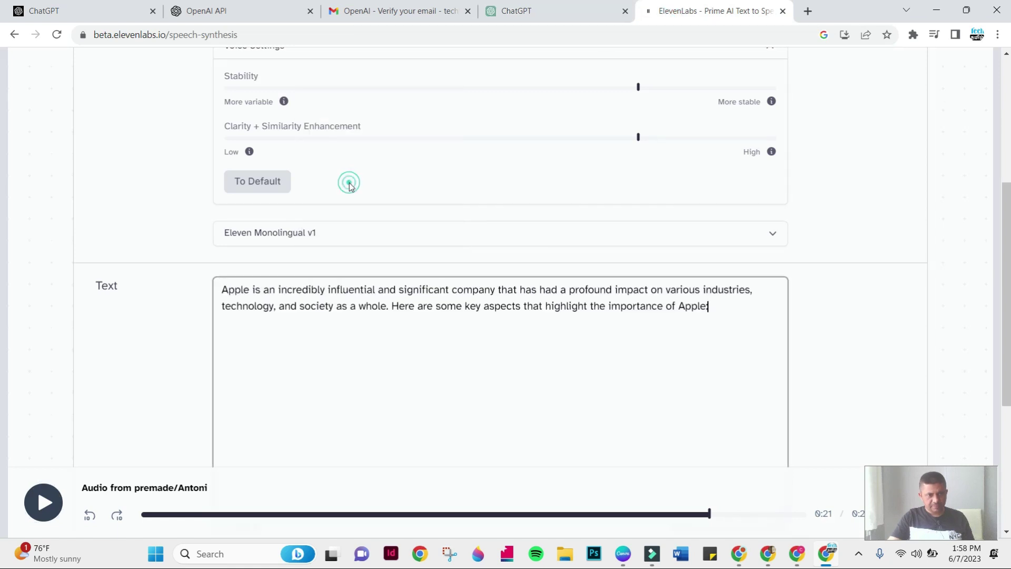
Step: Replay the earlier clip, then generate Antoni speech from the 214-character Apple paragraph
click(43, 503)
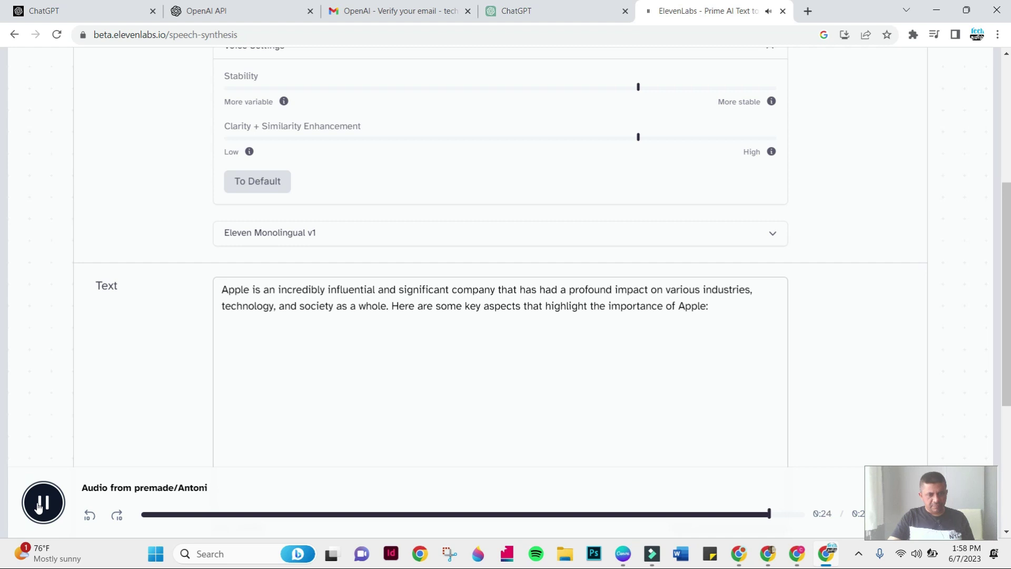
scroll(553, 337, down, 5)
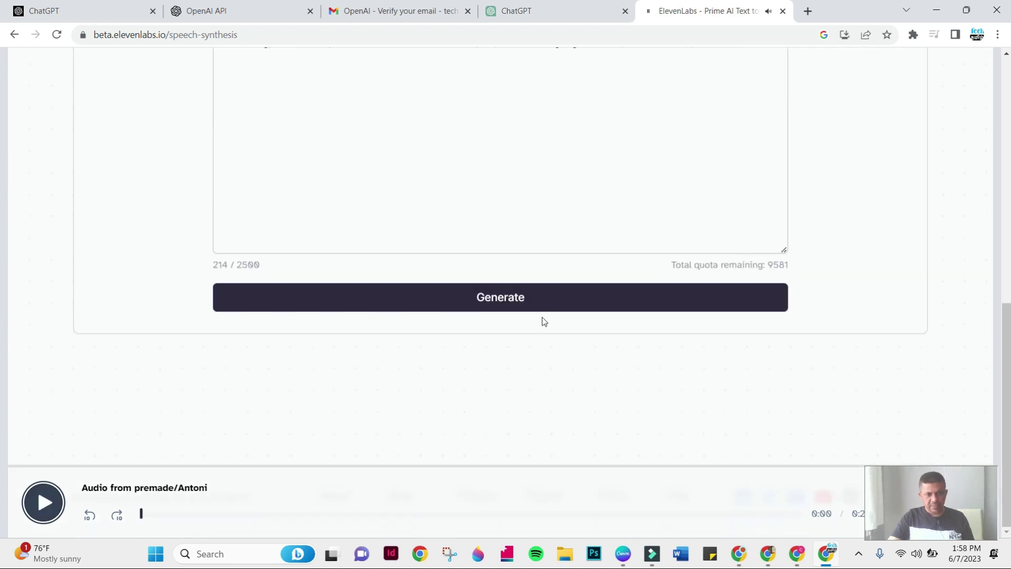
click(543, 299)
Step: Listen to the 0:13 Antoni clip of the Apple paragraph through to its end
scroll(540, 257, up, 1)
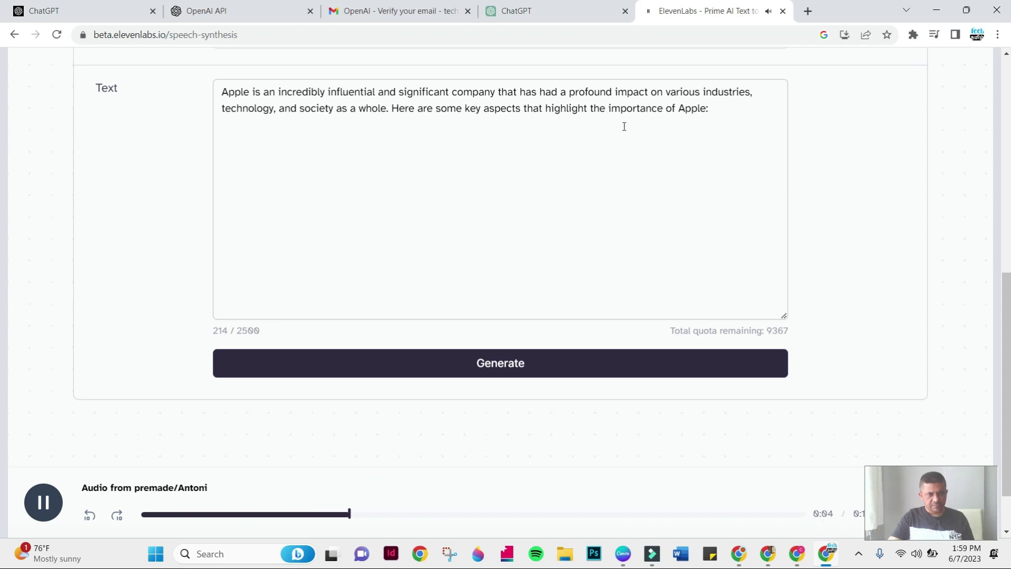
mouse_move(898, 483)
mouse_down()
mouse_move(891, 350)
mouse_move(889, 367)
mouse_up()
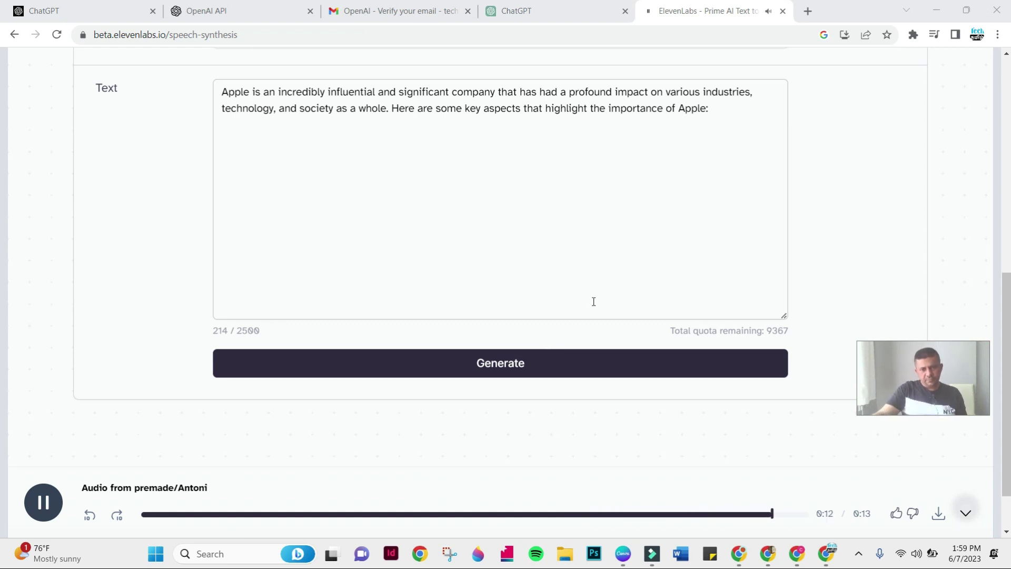
scroll(479, 185, up, 1)
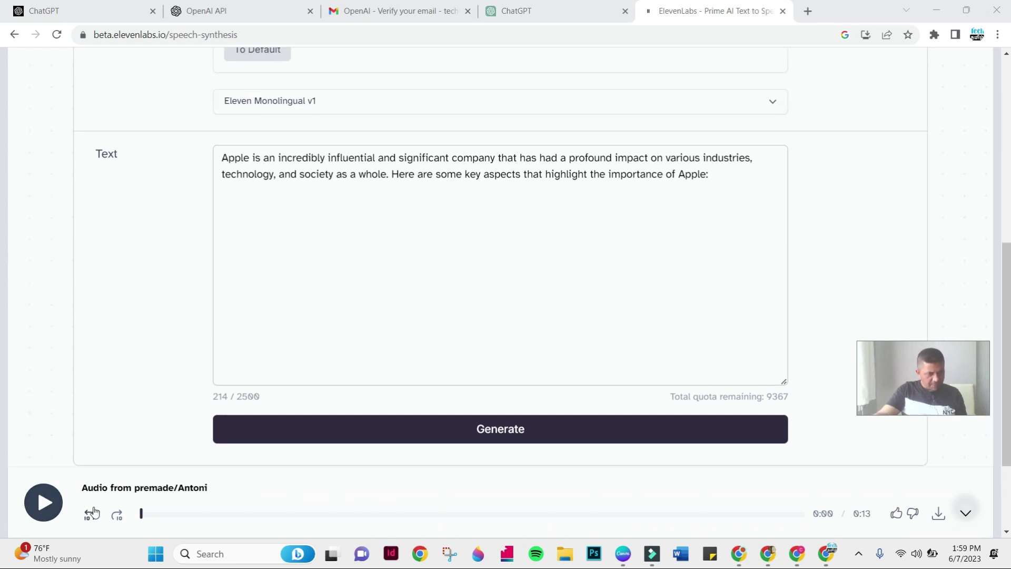
Step: Download the Antoni clip as an MP3 and open it from its folder in VLC
click(937, 514)
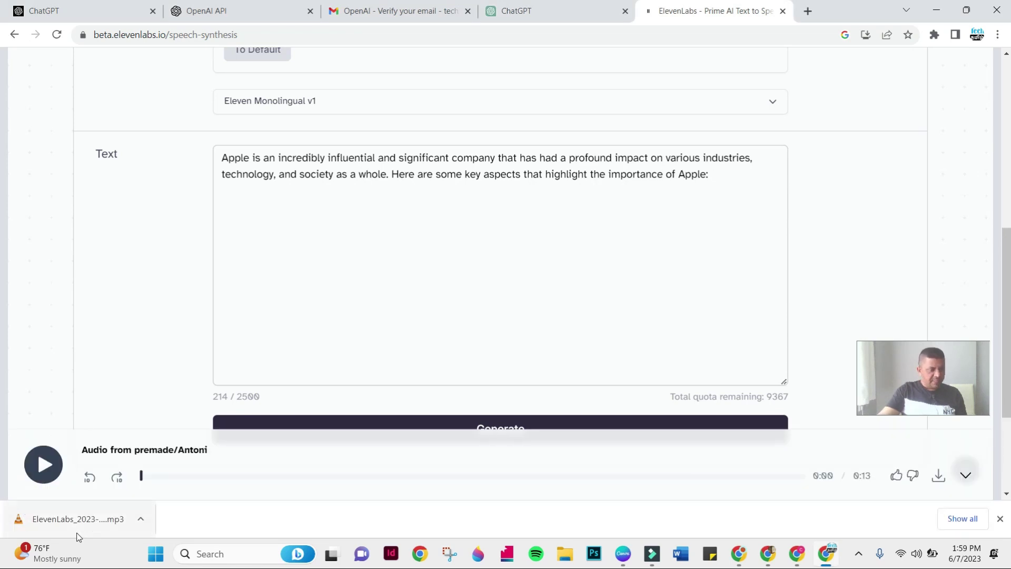
click(140, 519)
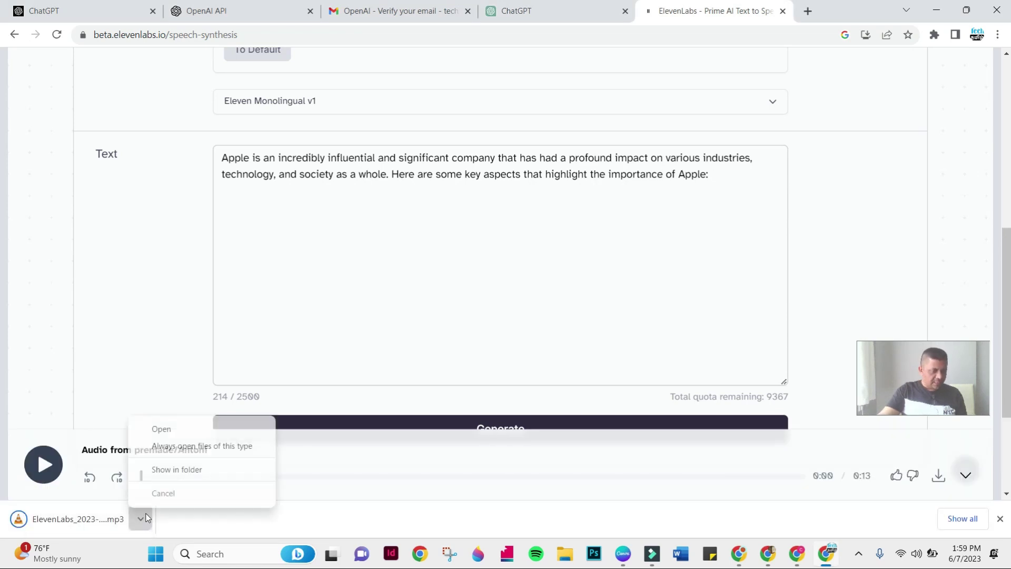
click(179, 470)
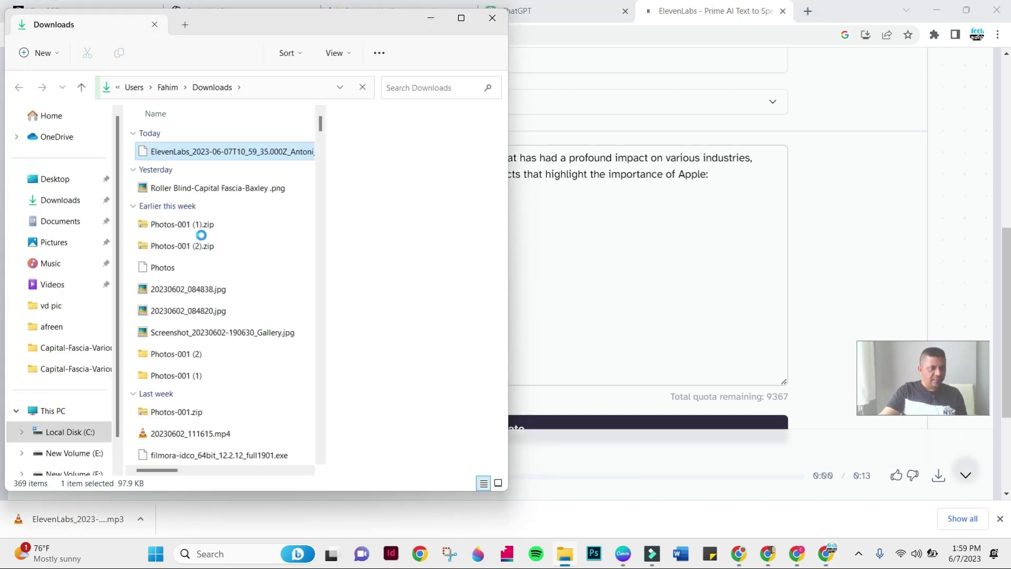
right_click(196, 158)
click(234, 199)
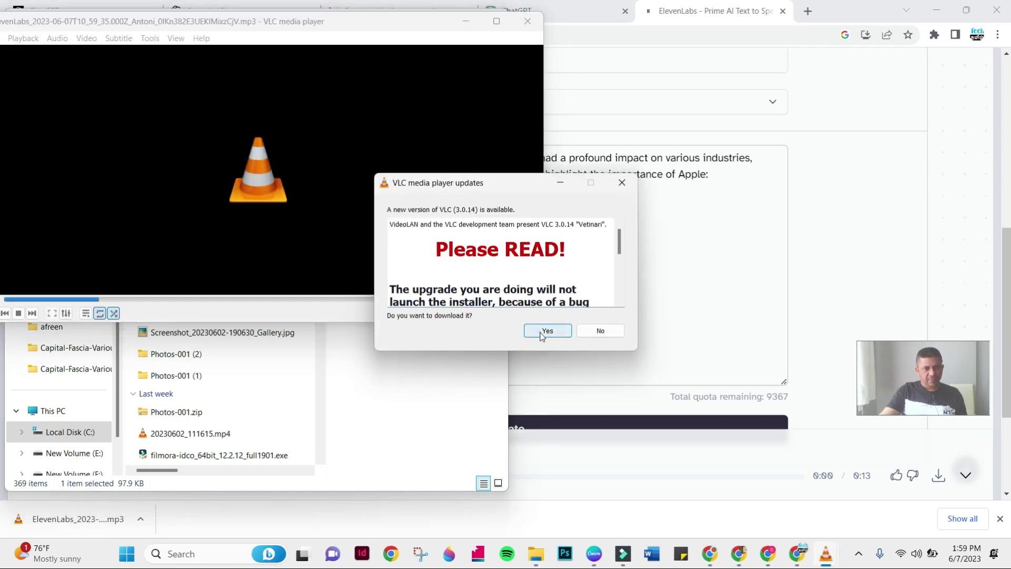
Step: Cancel the VLC update download, close VLC and minimise File Explorer
click(542, 331)
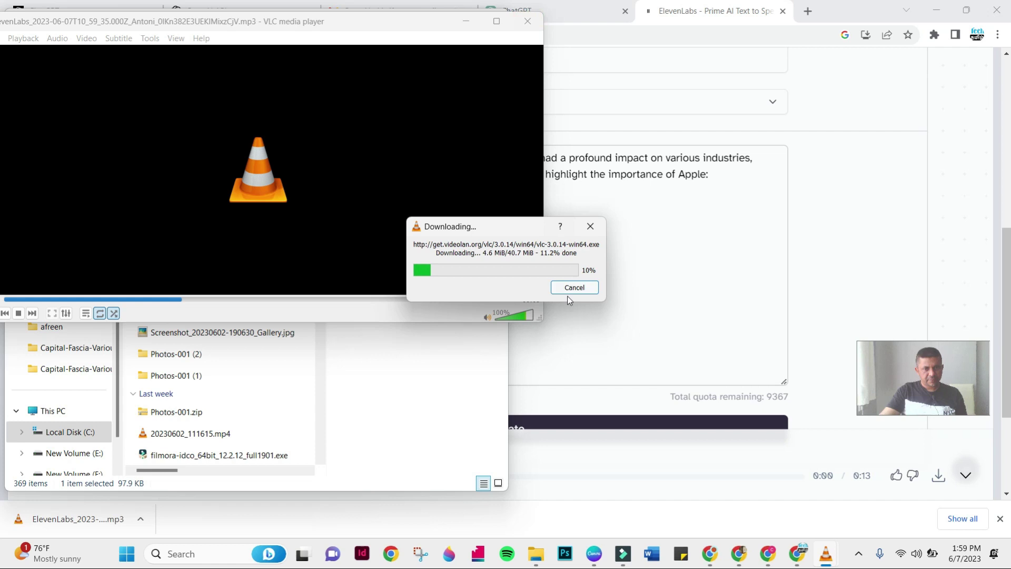
click(570, 287)
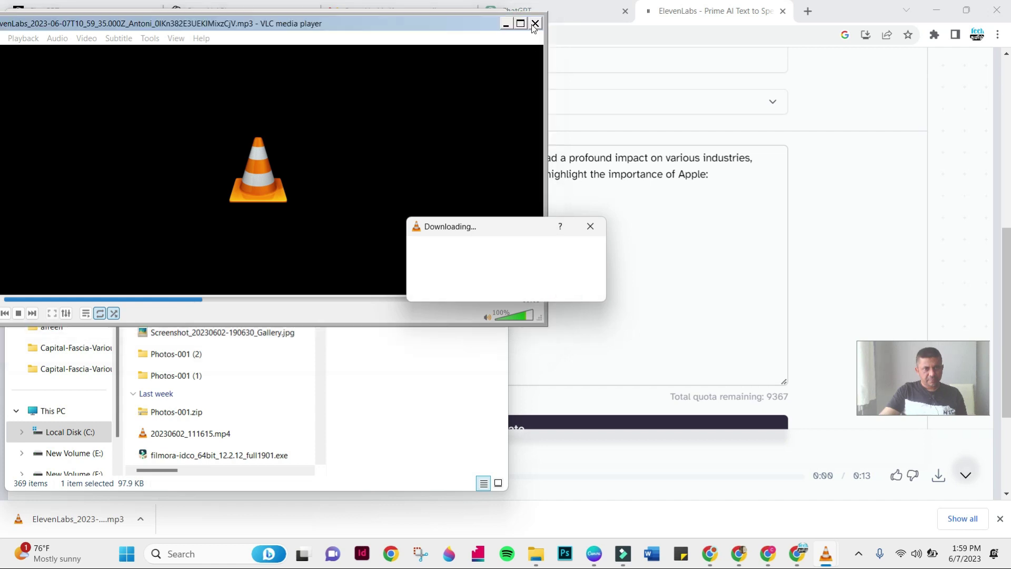
click(527, 21)
click(431, 21)
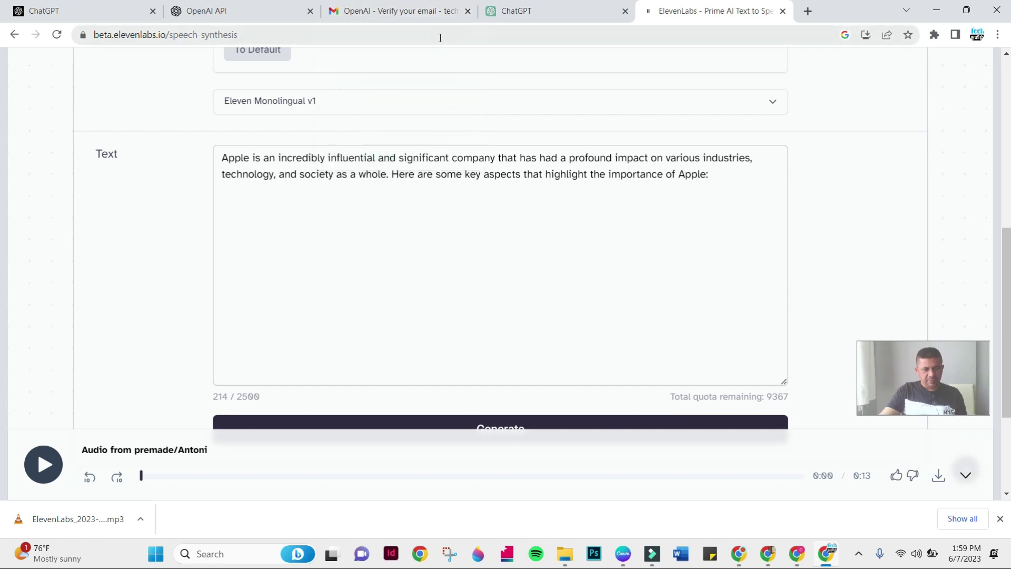
Step: Search Google for studio.d-id in a new tab and open the Studio D-ID site
click(893, 373)
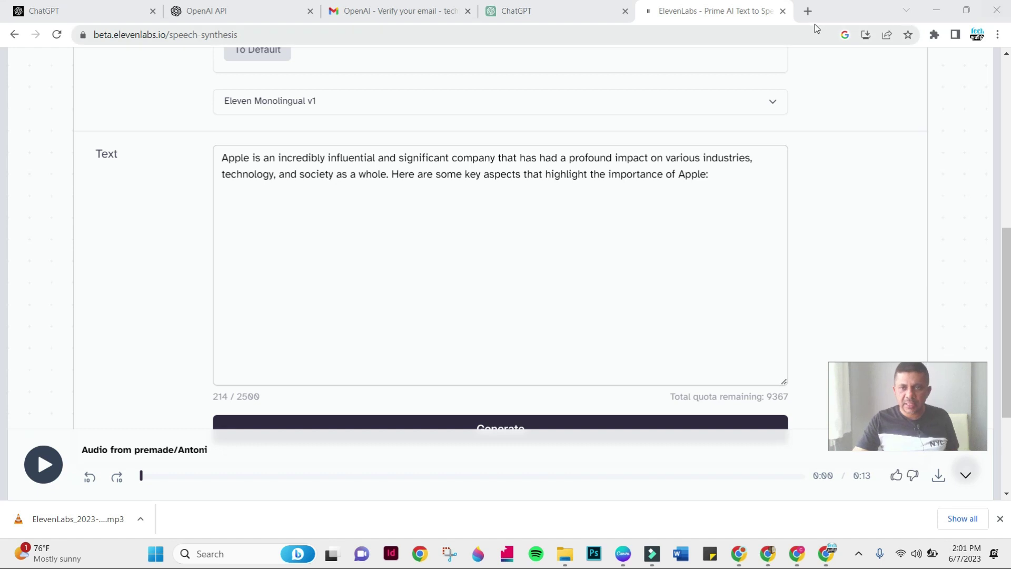
click(808, 12)
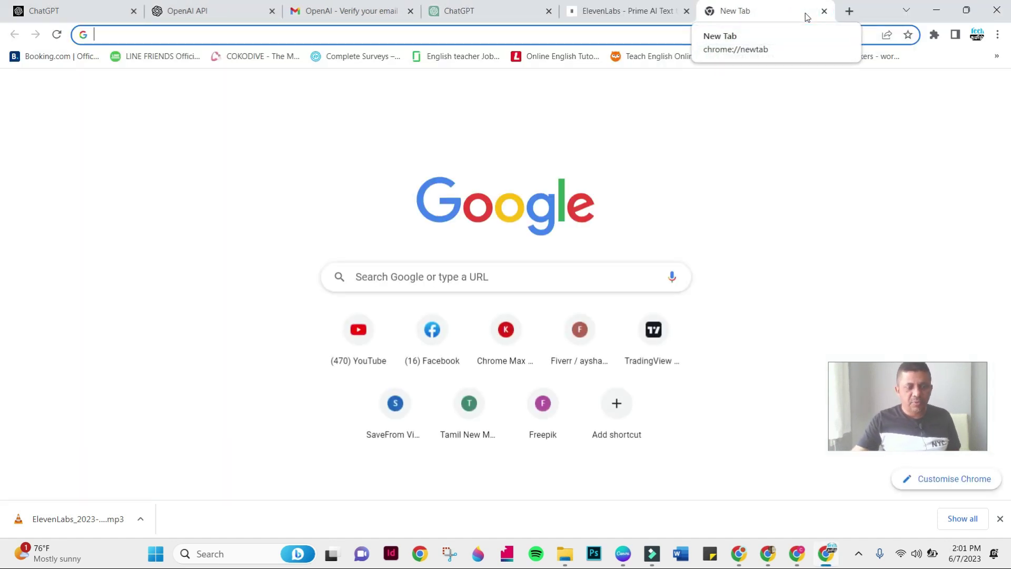
text(sti)
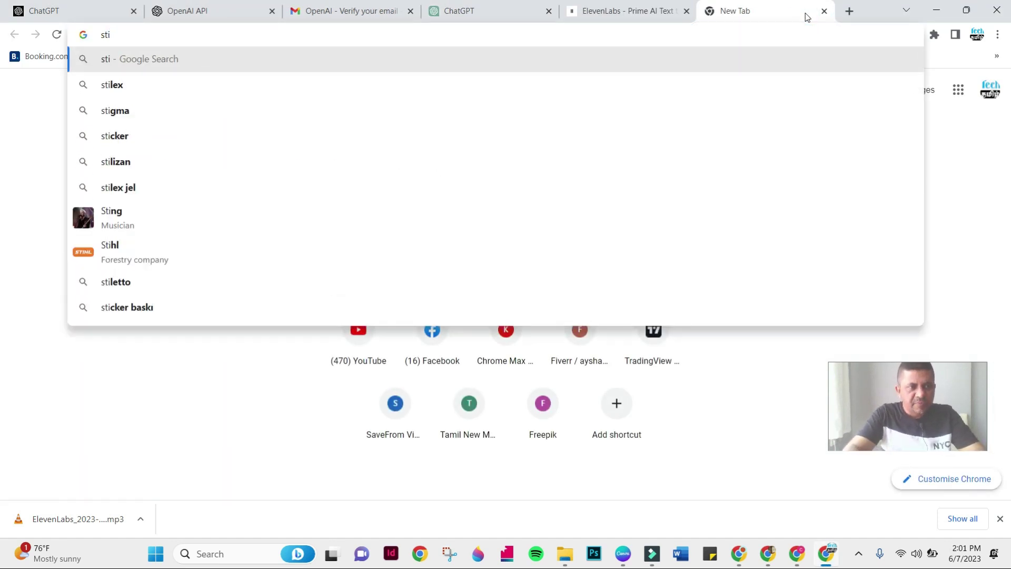
key(BackSpace)
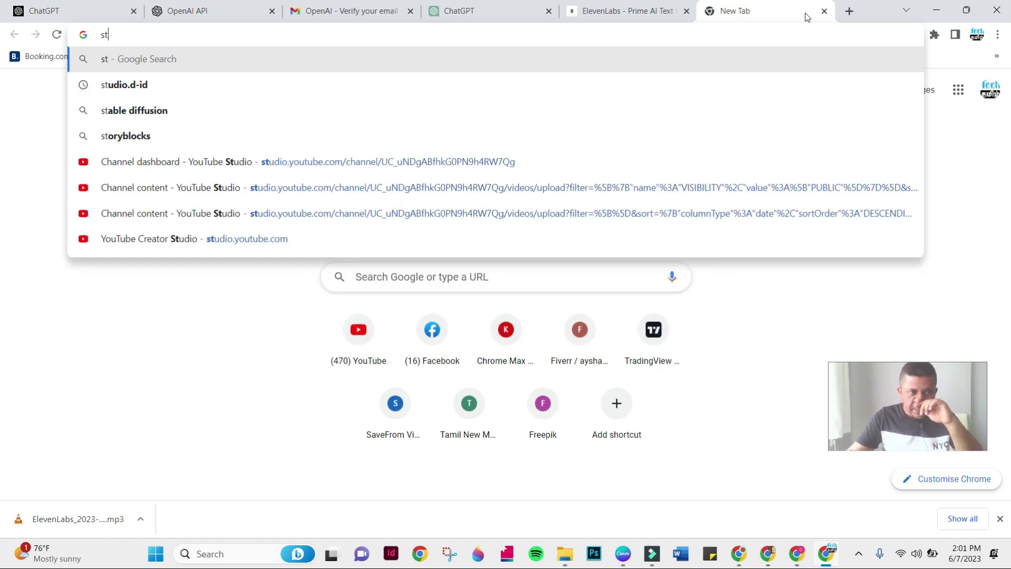
click(200, 96)
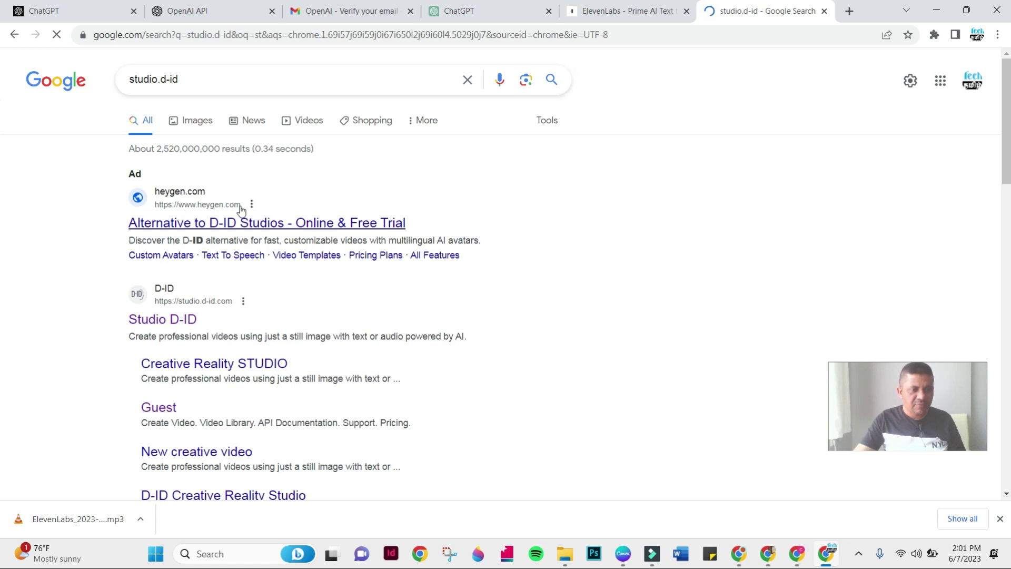
scroll(170, 273, down, 1)
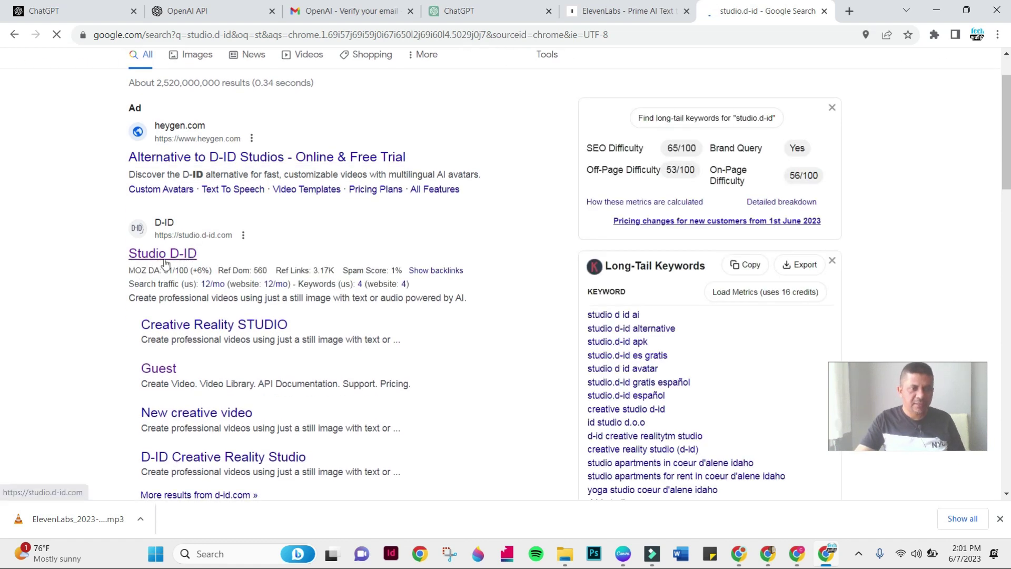
click(167, 255)
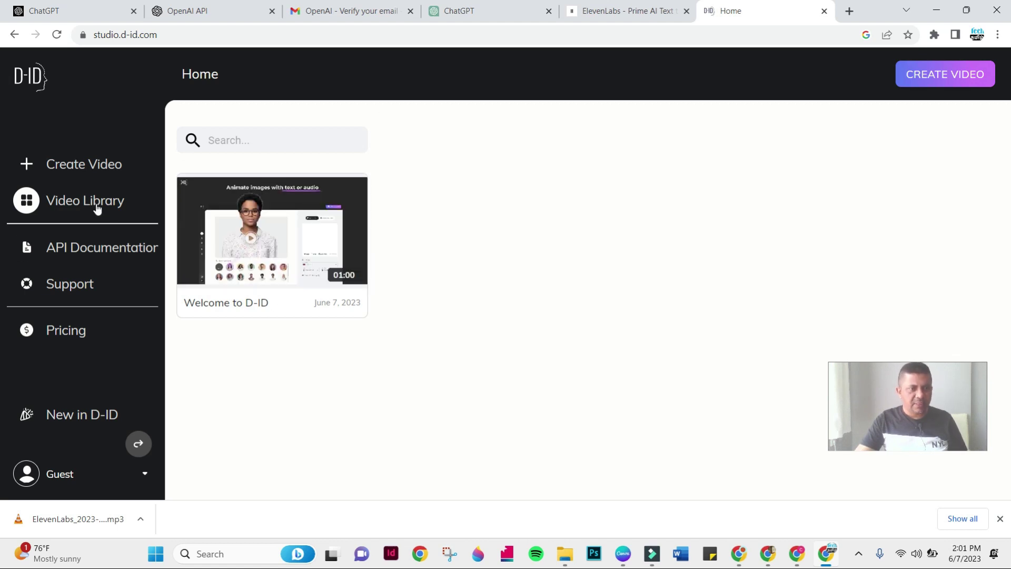
Step: Start a new video in D-ID Studio and browse the stock presenters
click(90, 168)
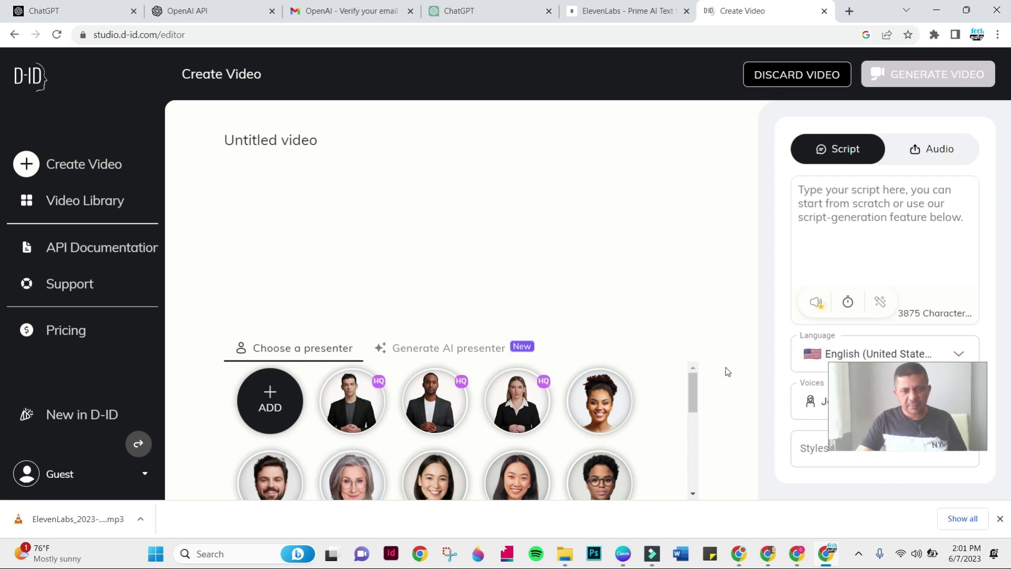
scroll(695, 395, down, 2)
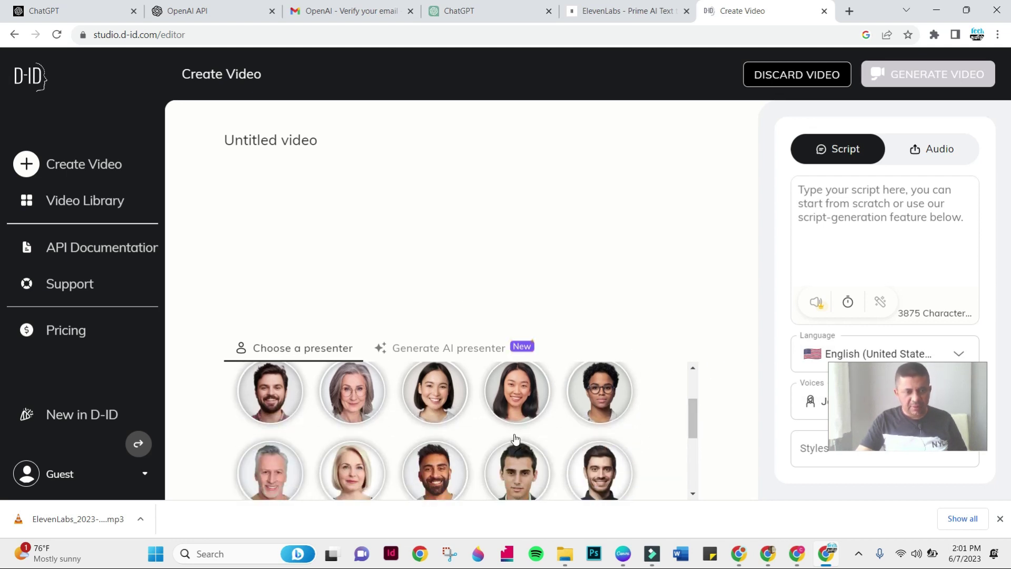
scroll(536, 401, down, 2)
scroll(536, 402, up, 2)
scroll(474, 405, up, 1)
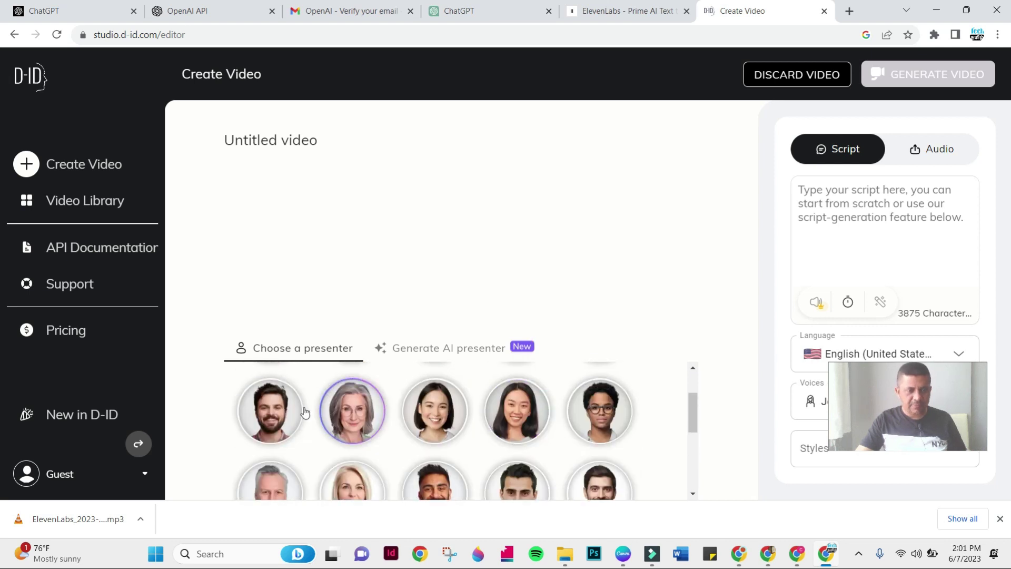
scroll(339, 417, down, 1)
scroll(340, 417, down, 1)
scroll(497, 445, down, 1)
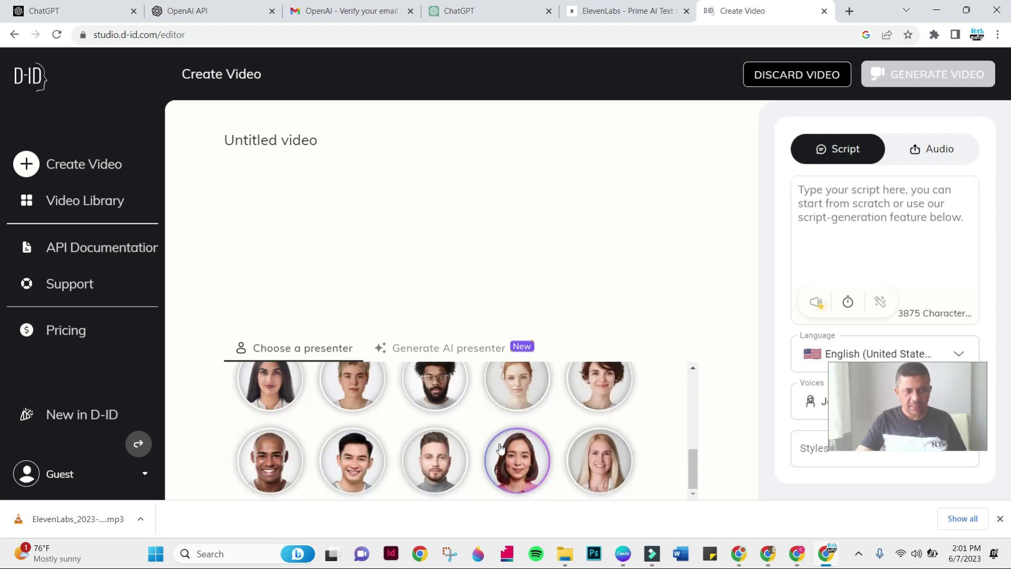
scroll(403, 440, up, 2)
scroll(393, 437, up, 2)
scroll(394, 437, up, 2)
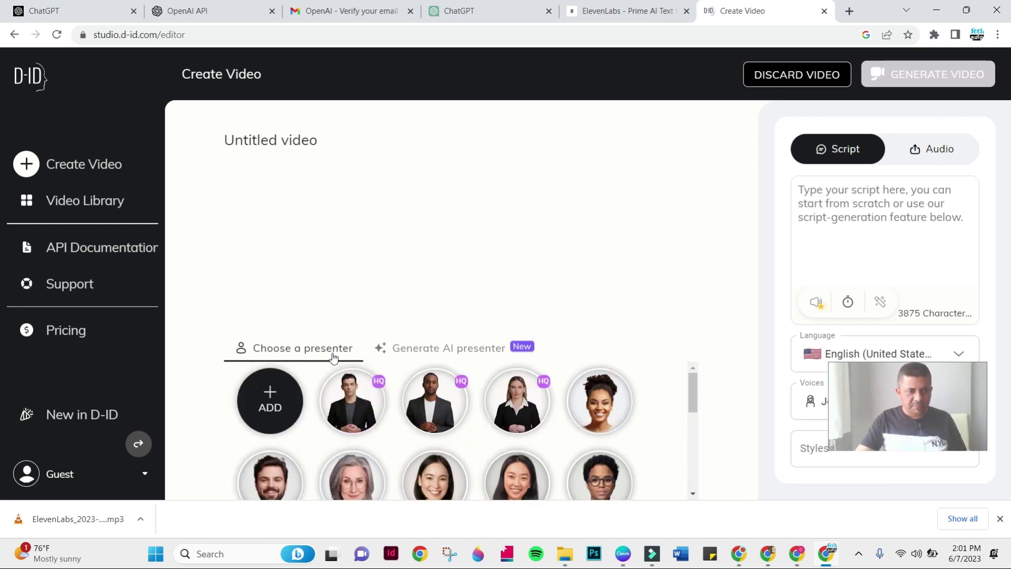
Step: Look through the Generate AI presenter options, then return to the stock presenters
click(436, 352)
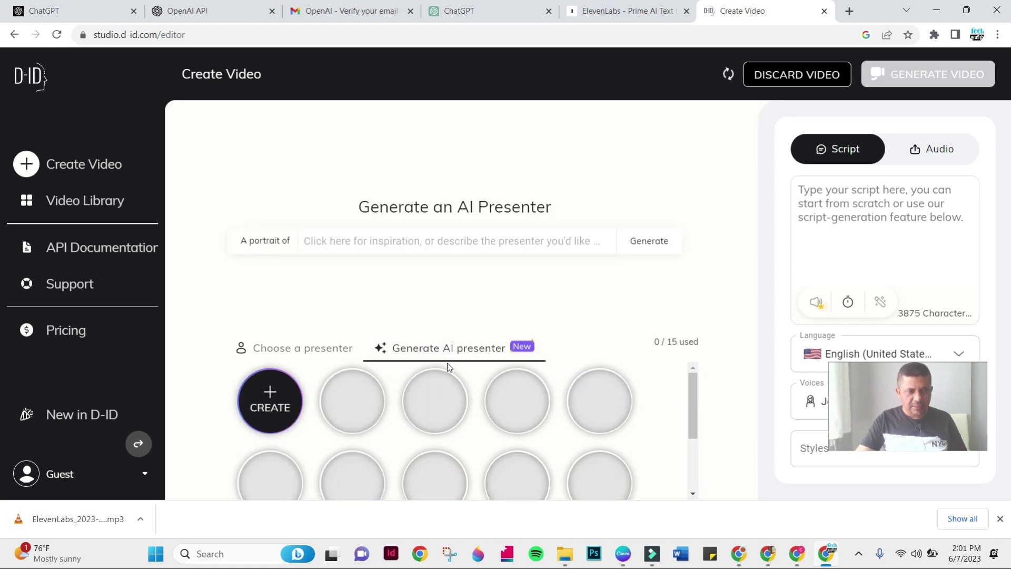
scroll(448, 367, down, 1)
scroll(449, 368, up, 1)
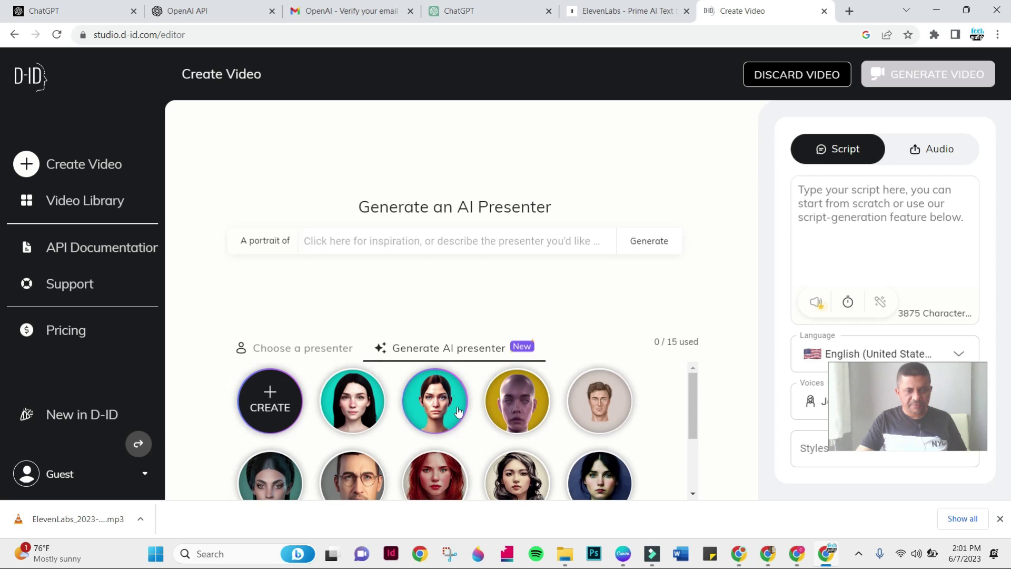
scroll(410, 450, down, 1)
scroll(397, 441, down, 1)
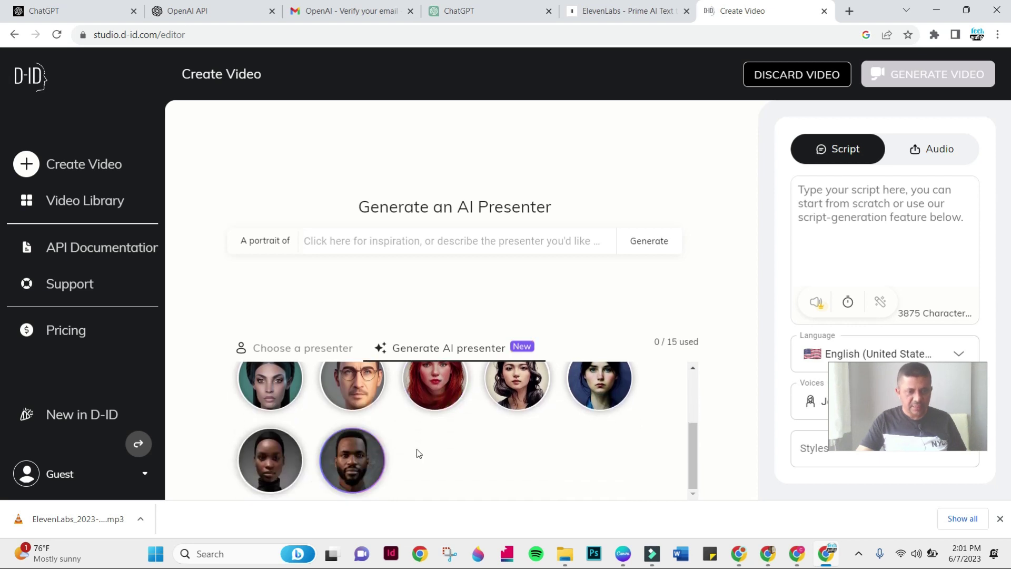
scroll(418, 449, up, 2)
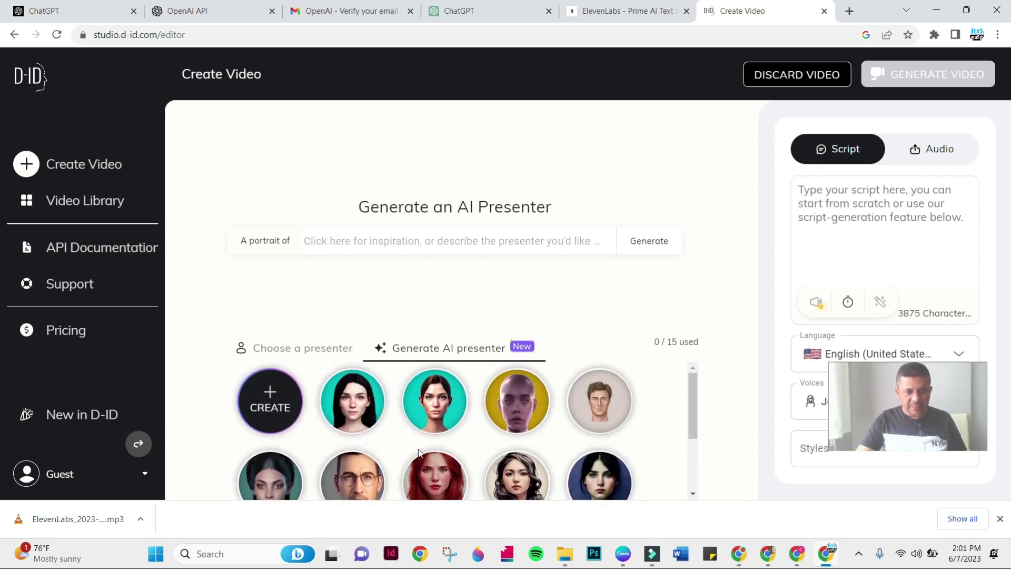
click(299, 352)
scroll(337, 401, down, 1)
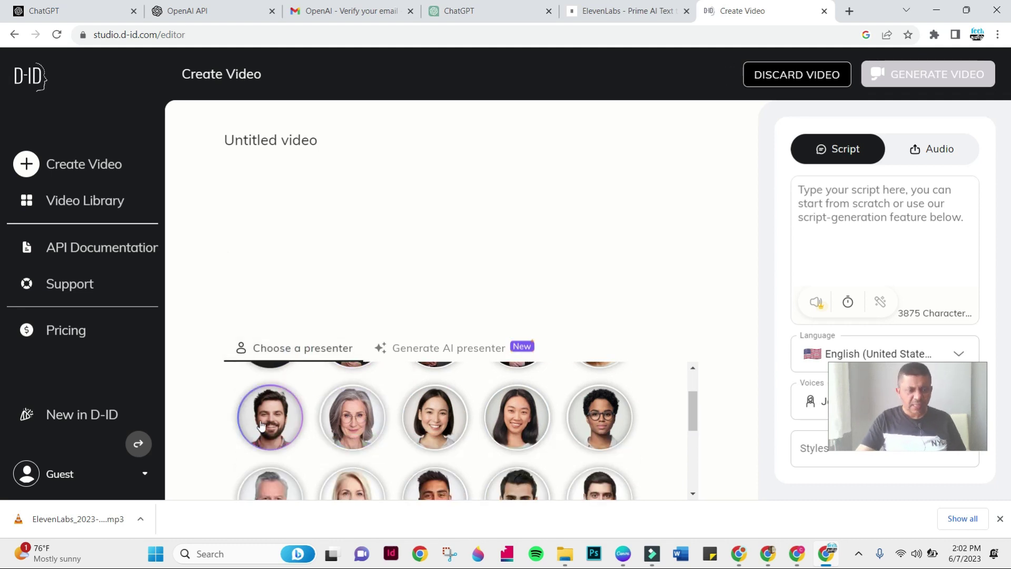
Step: Pick the bearded man in a plaid shirt as presenter and close Chrome's downloads bar
click(260, 425)
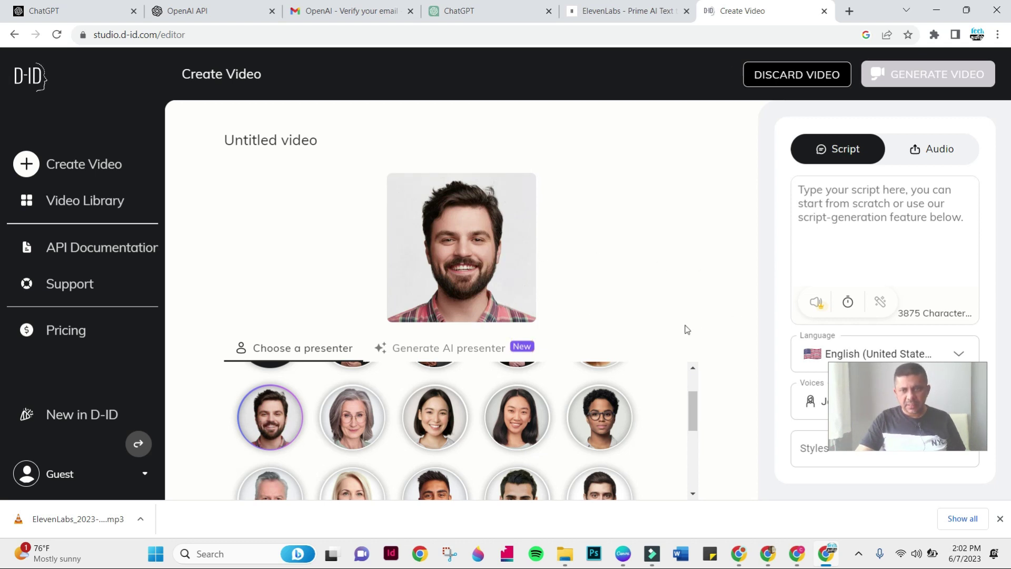
click(1005, 523)
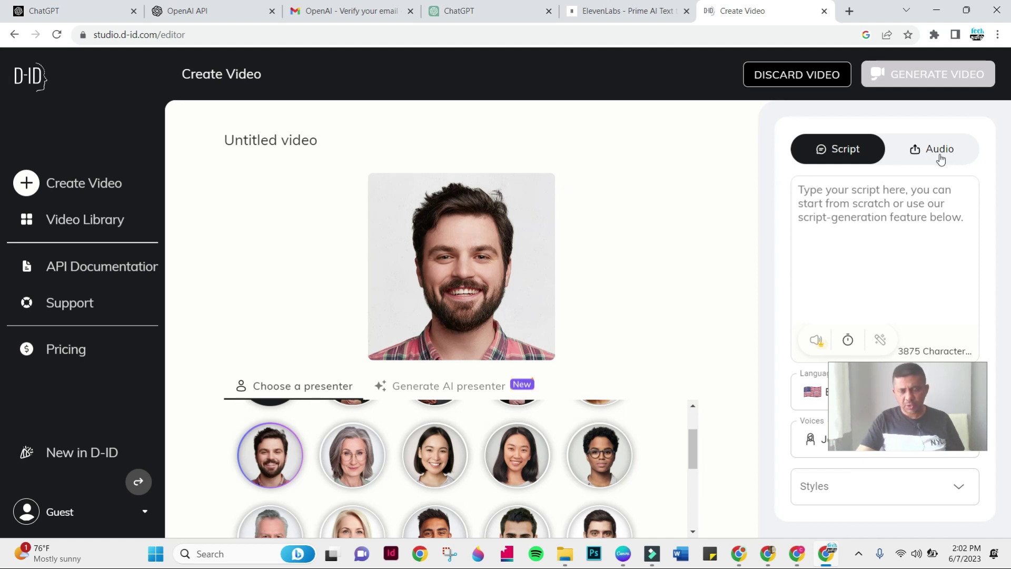
click(839, 199)
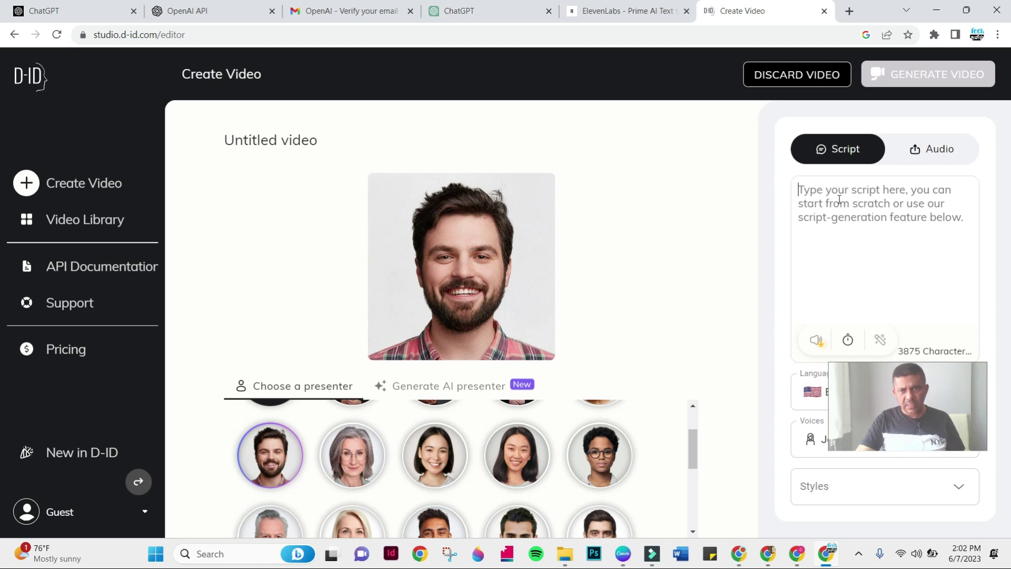
right_click(846, 203)
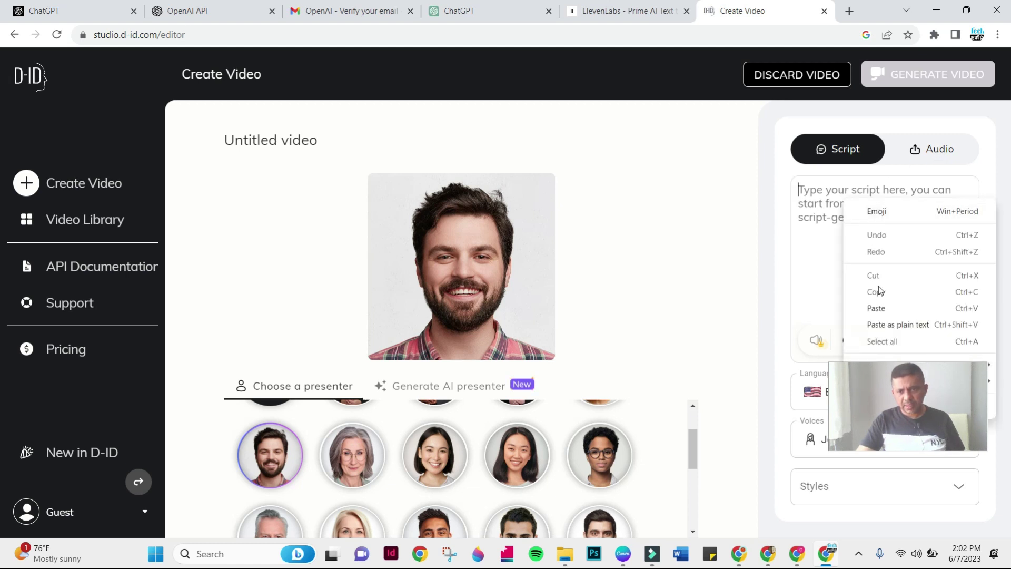
Step: Paste, then delete the Apple script and switch the video's input to Audio
click(876, 309)
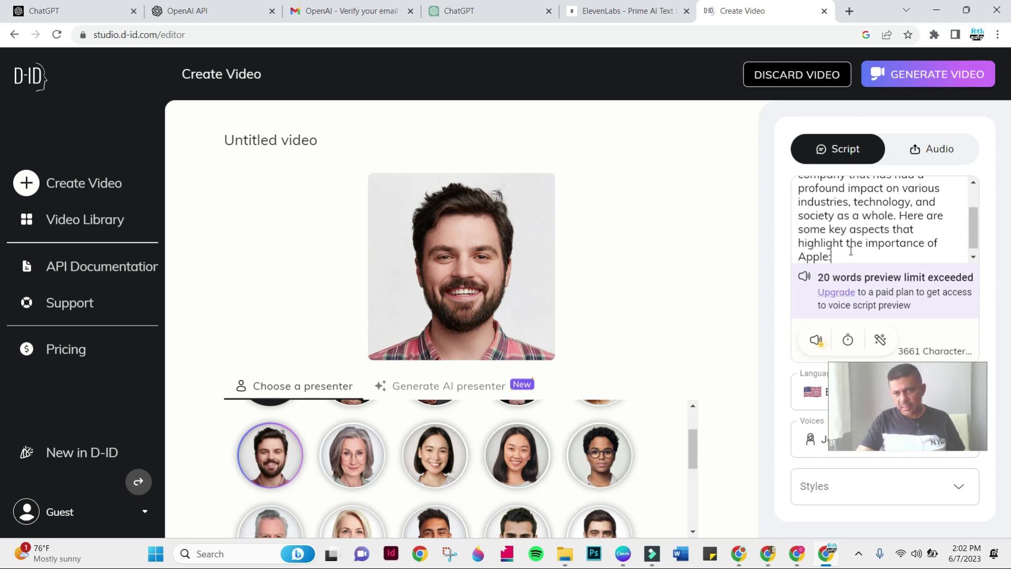
scroll(851, 252, up, 2)
scroll(851, 251, down, 1)
drag(849, 251, 794, 175)
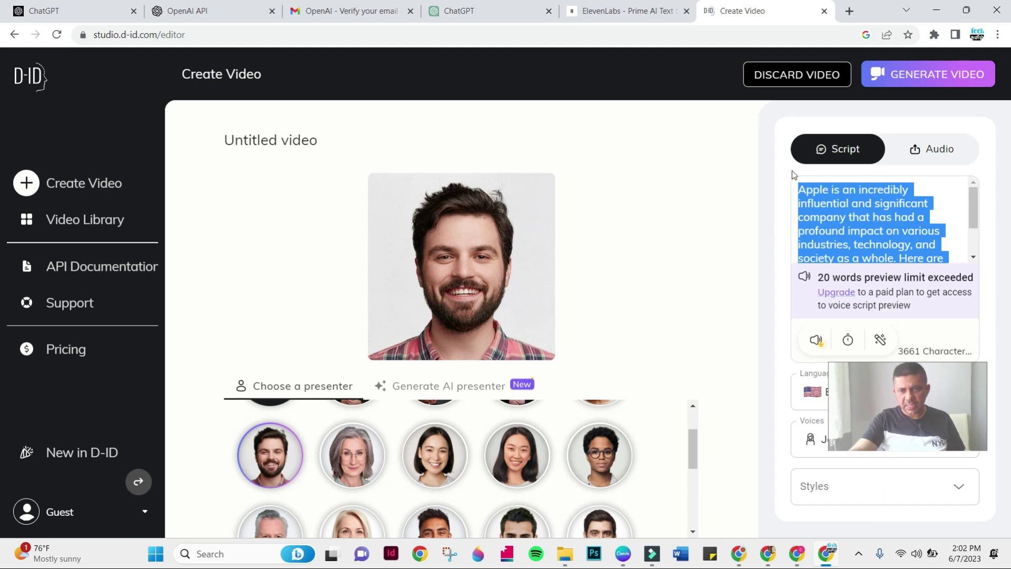
key(Delete)
click(930, 152)
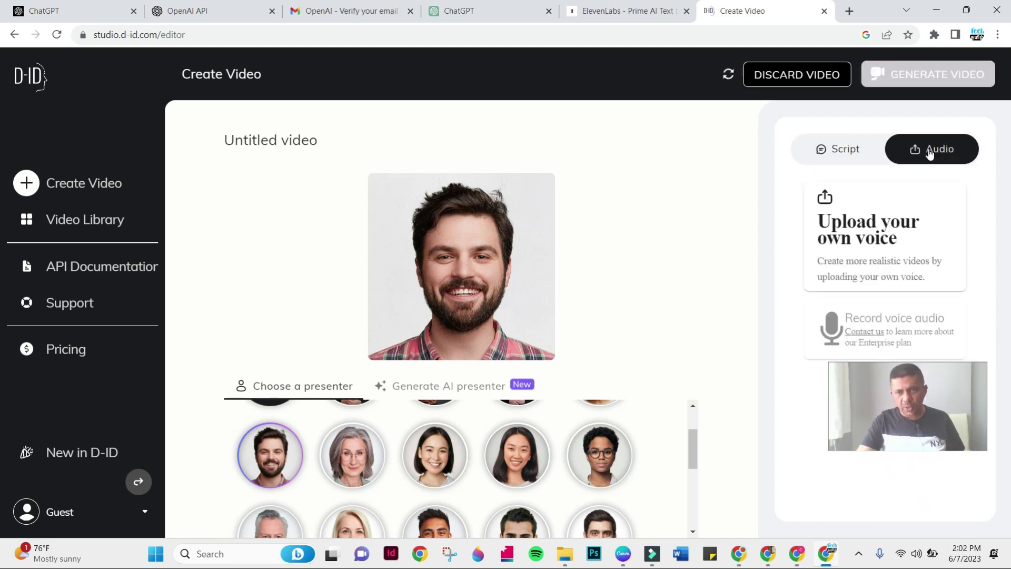
Step: Fill in the account e-mail from autofill and begin entering the password on D-ID's sign-in form
click(861, 240)
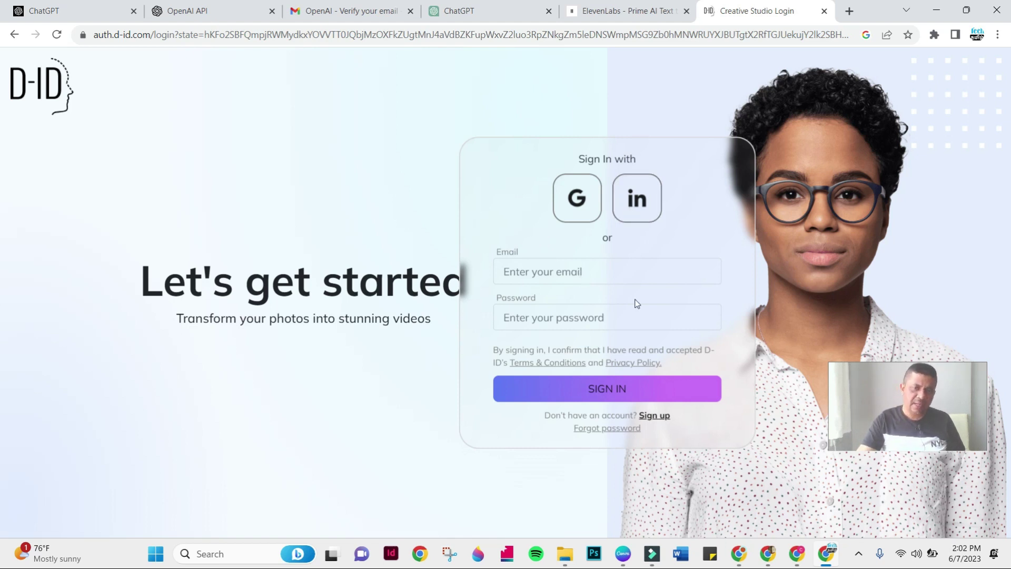
click(557, 276)
click(560, 303)
click(560, 316)
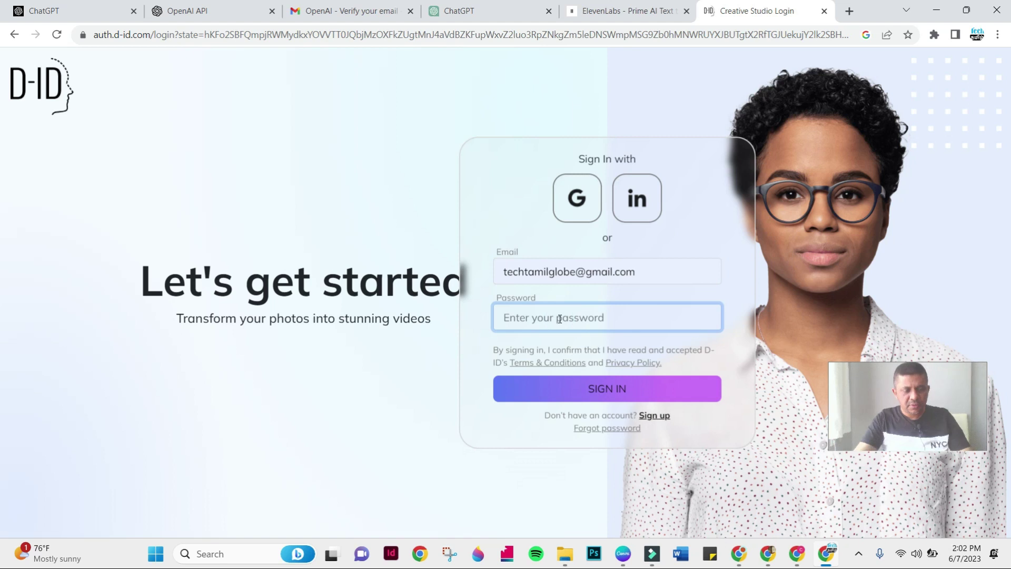
text(t)
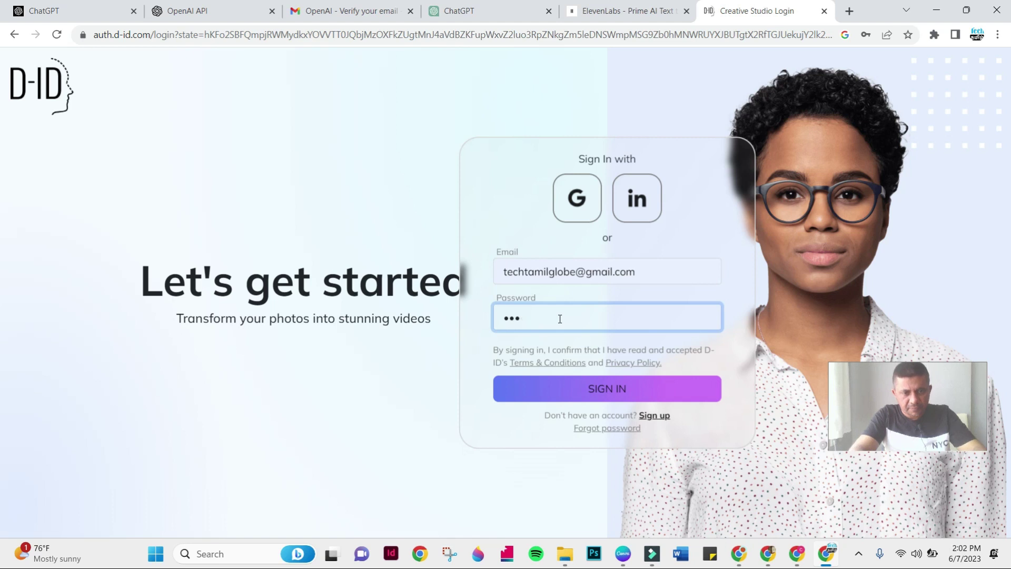
key(BackSpace)
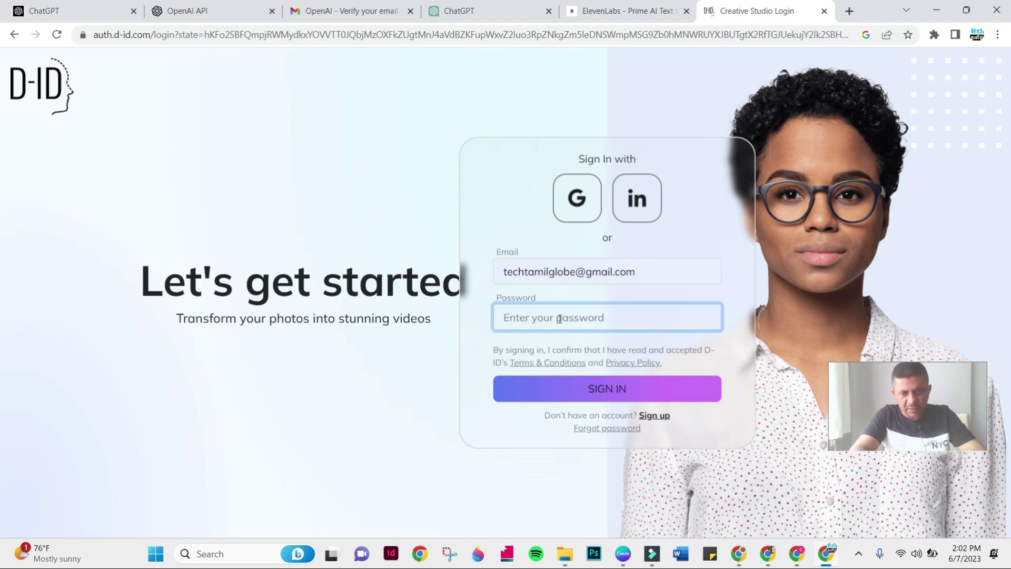
Step: Switch to account creation, enter the full name and password, accept the terms, and submit
click(655, 415)
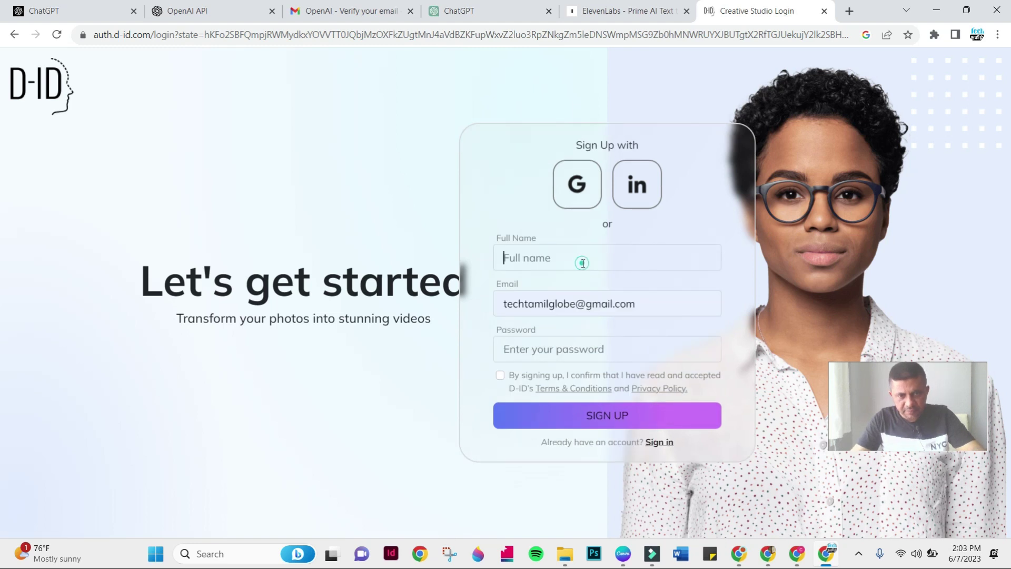
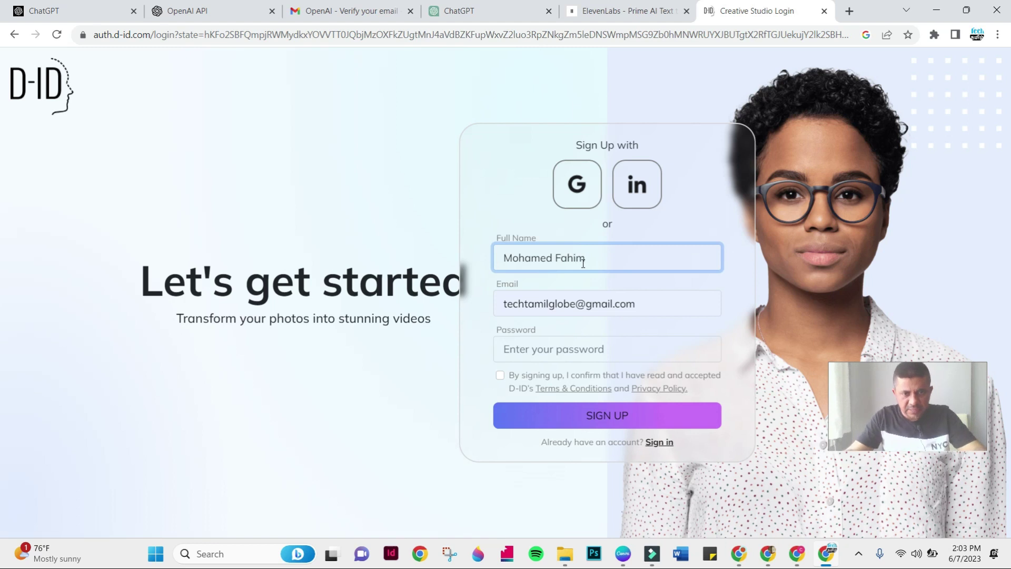
click(552, 350)
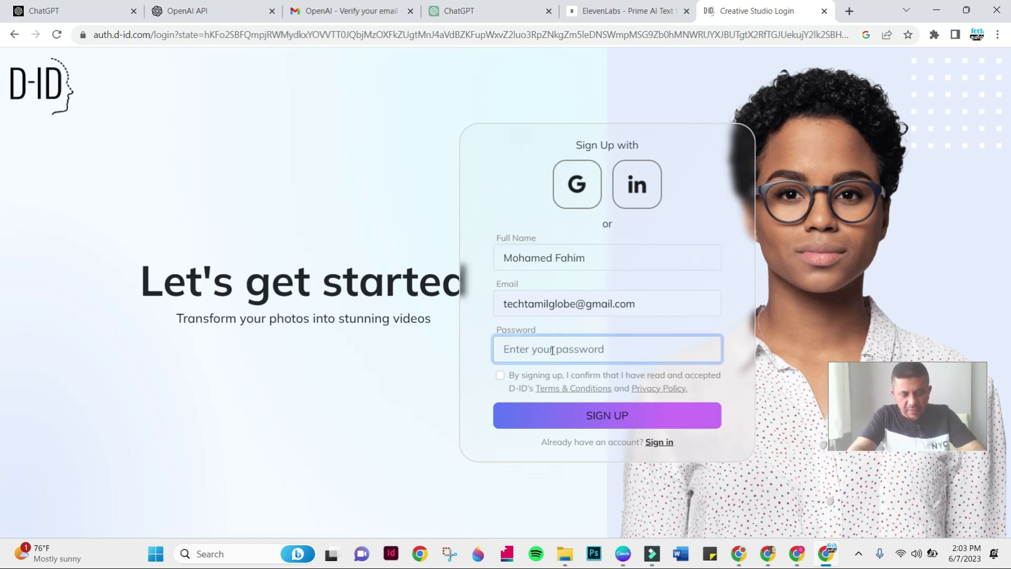
text(a)
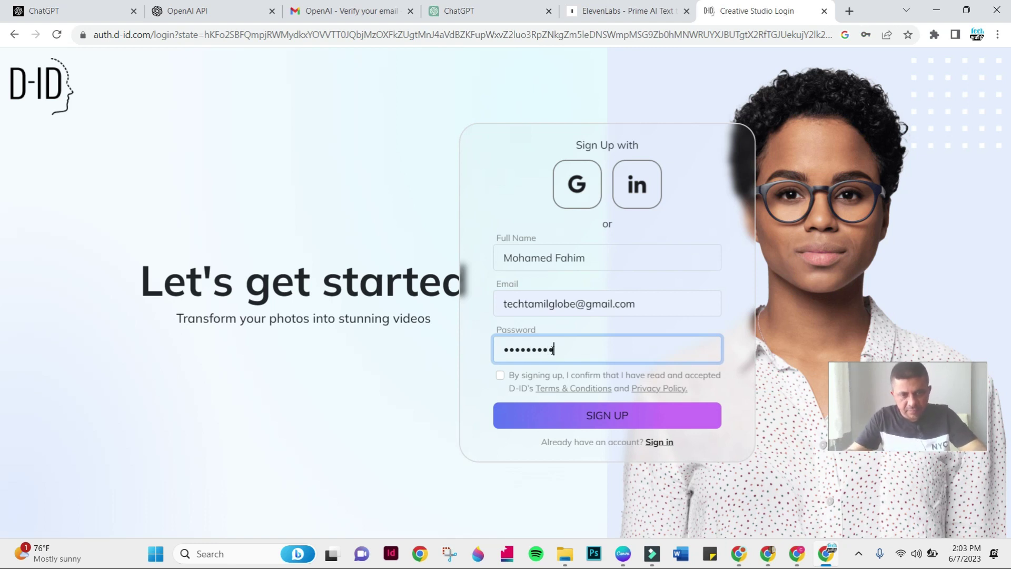
text(a)
click(501, 375)
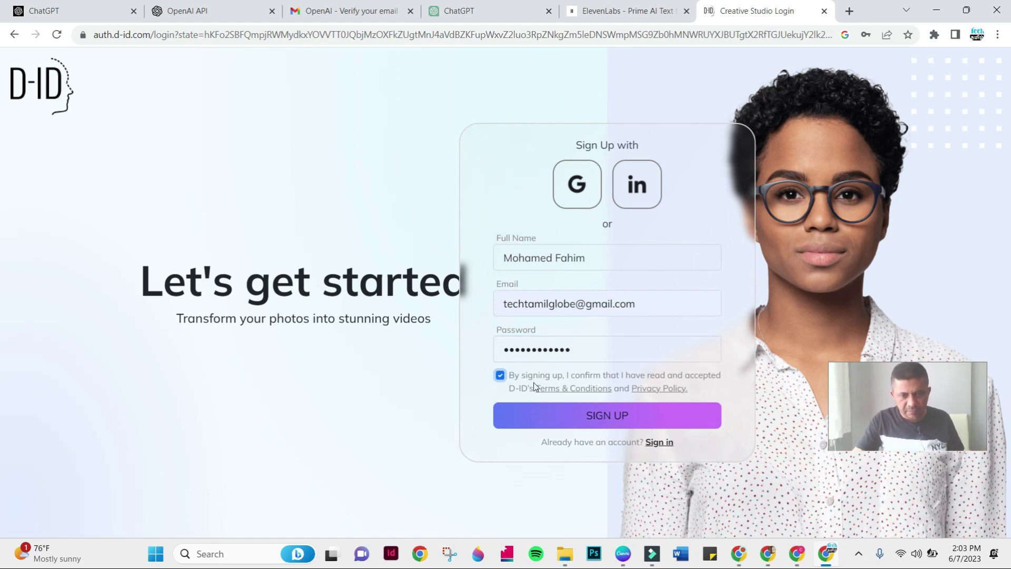
click(574, 412)
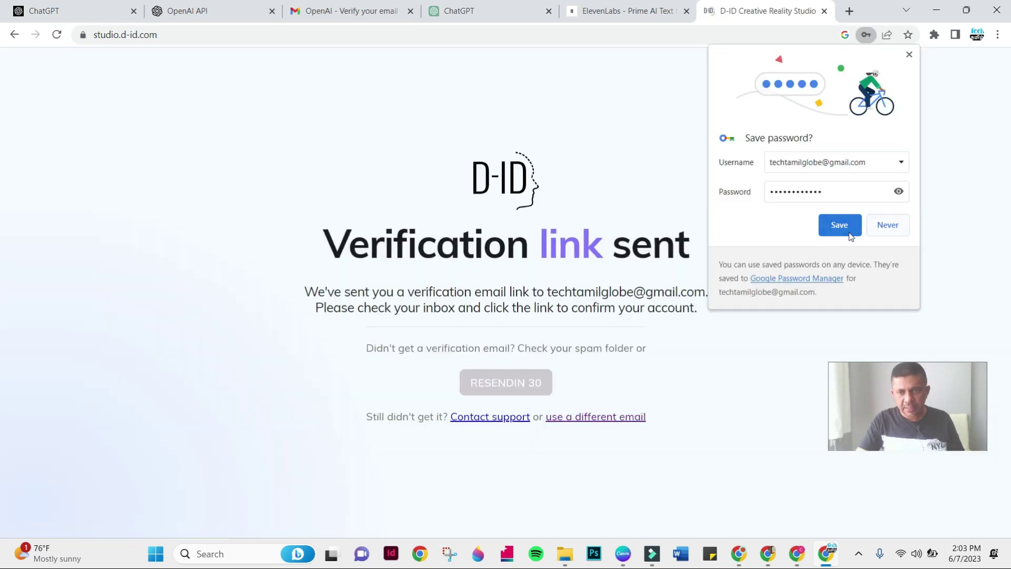
Step: Save the login, then open D-ID's 'Verify your email' message in Gmail and confirm the account
click(849, 234)
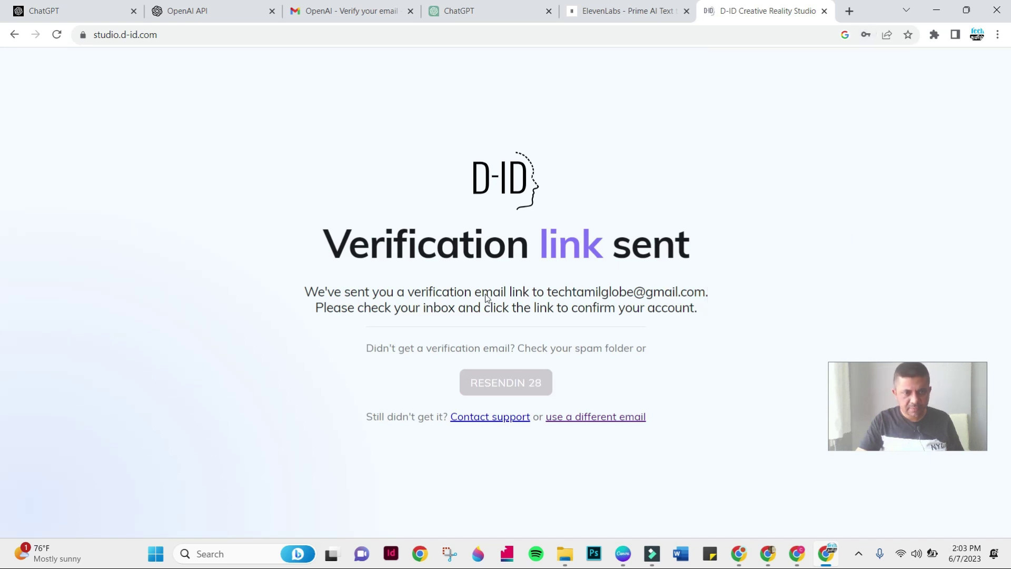
click(352, 13)
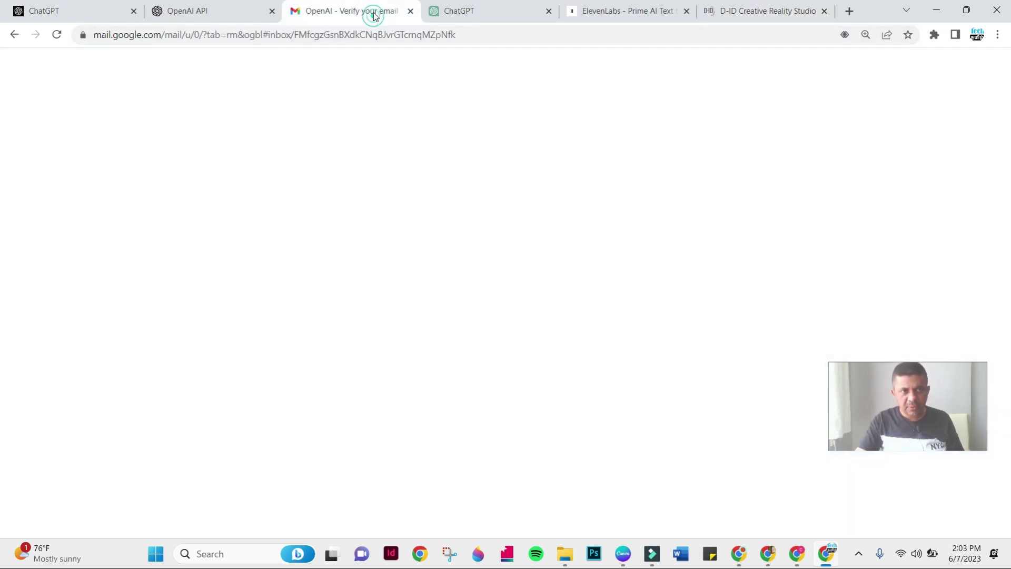
click(81, 120)
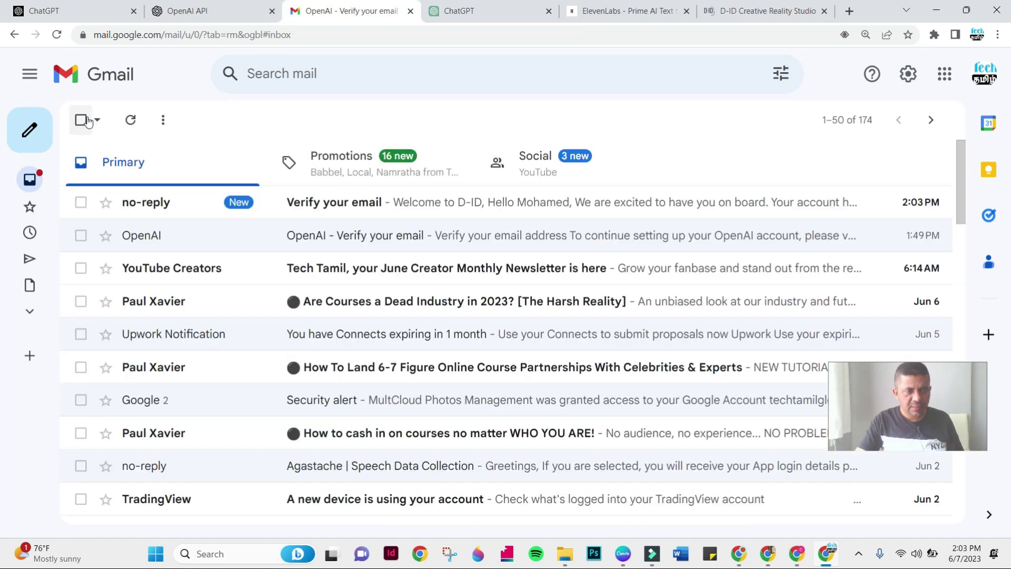
click(169, 205)
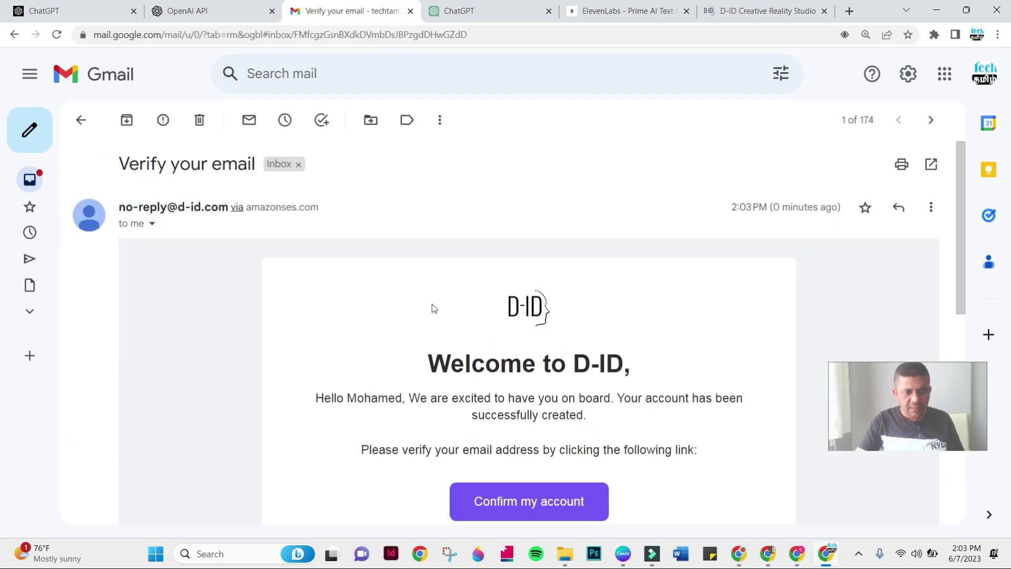
scroll(530, 414, down, 1)
click(536, 441)
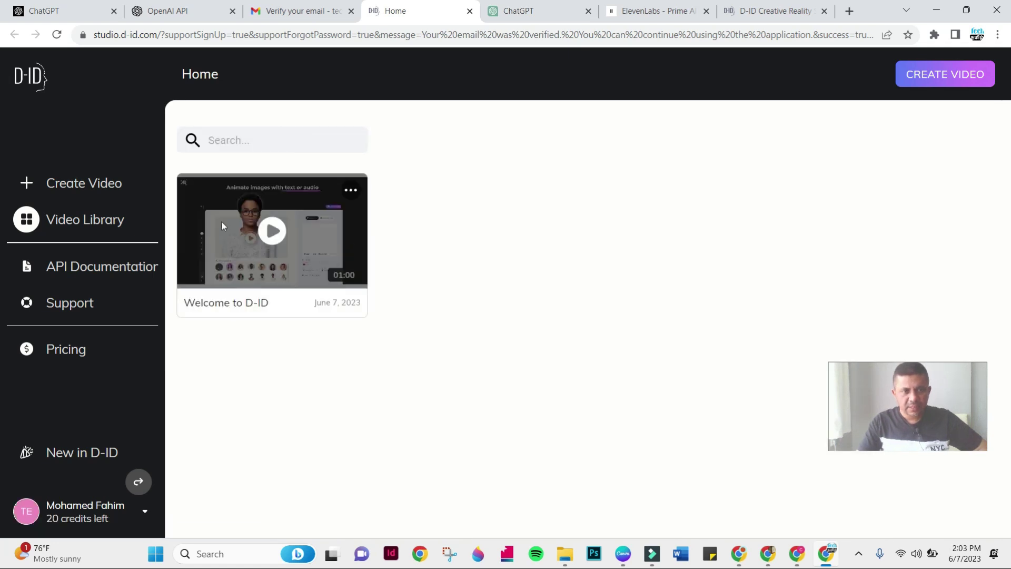
Step: Create a new video and upload the 13-second ElevenLabs Antoni MP3 from Downloads as its voice
click(104, 189)
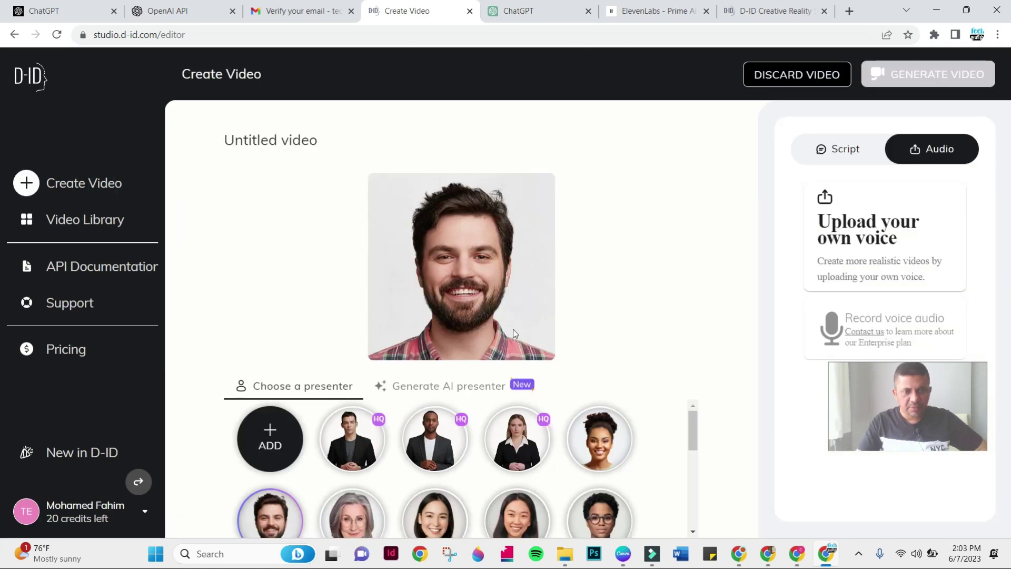
click(896, 238)
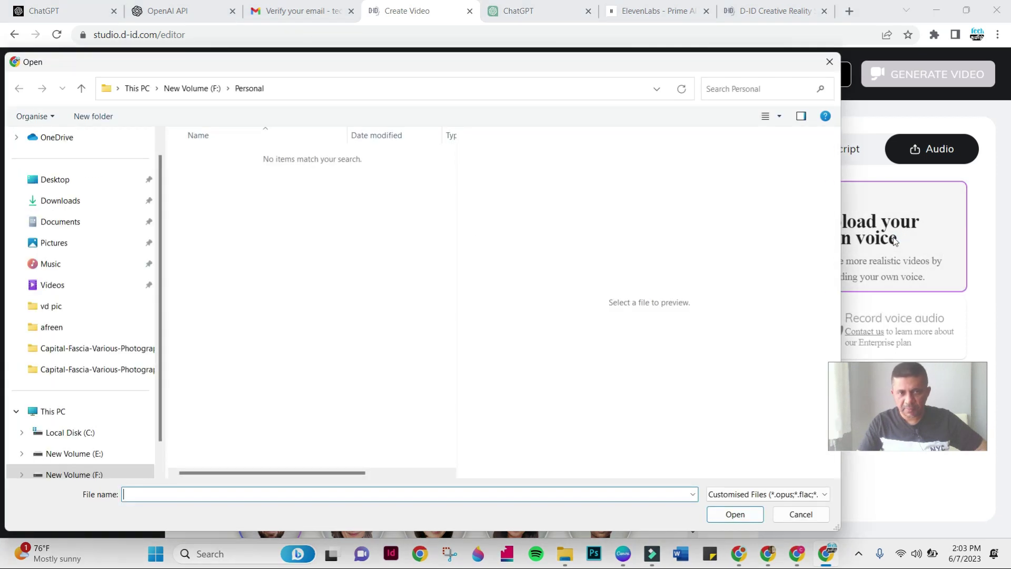
click(82, 201)
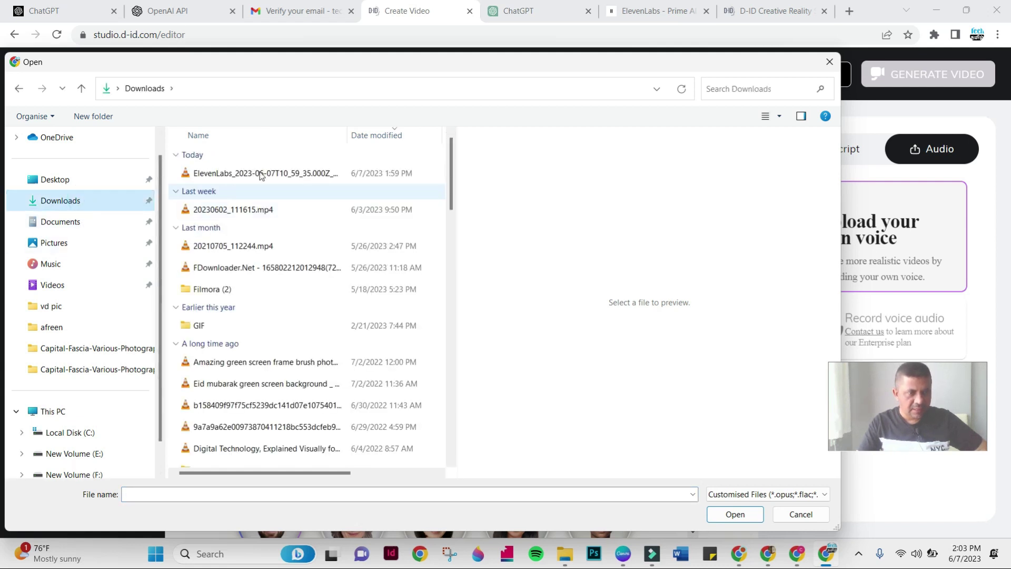
click(253, 174)
click(747, 514)
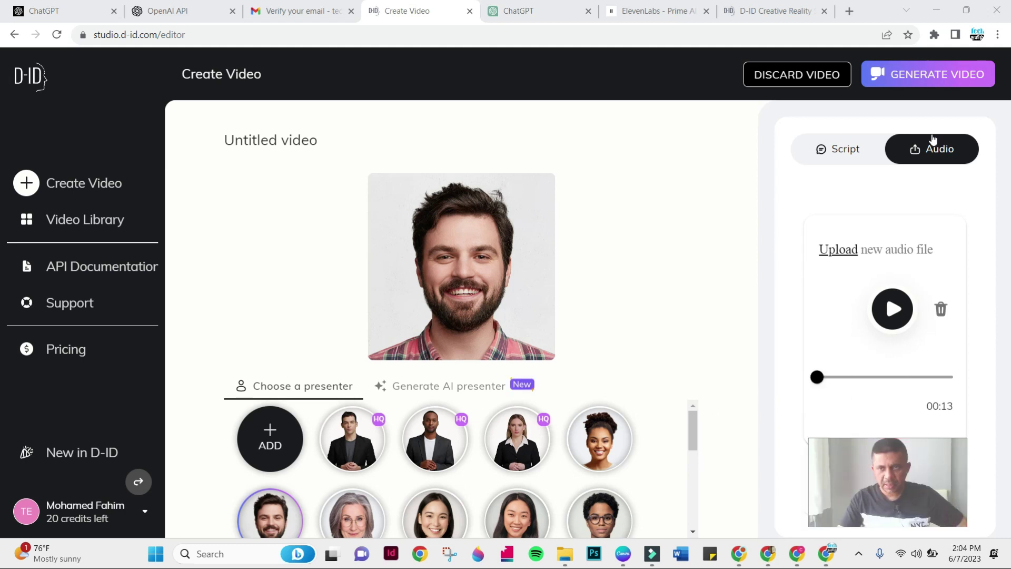
Step: Generate the bearded-presenter video, confirming the one-credit charge
click(934, 77)
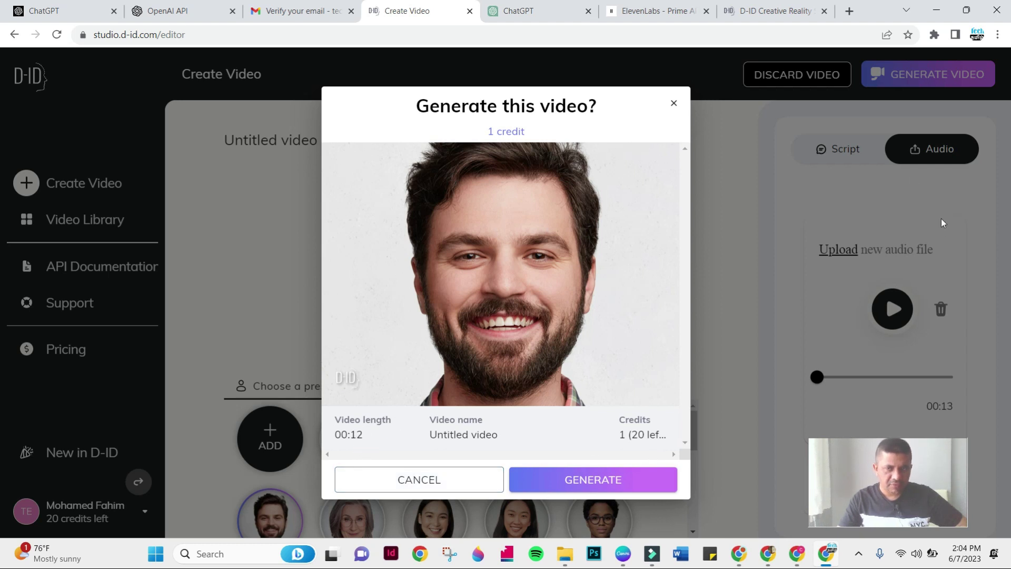
click(608, 480)
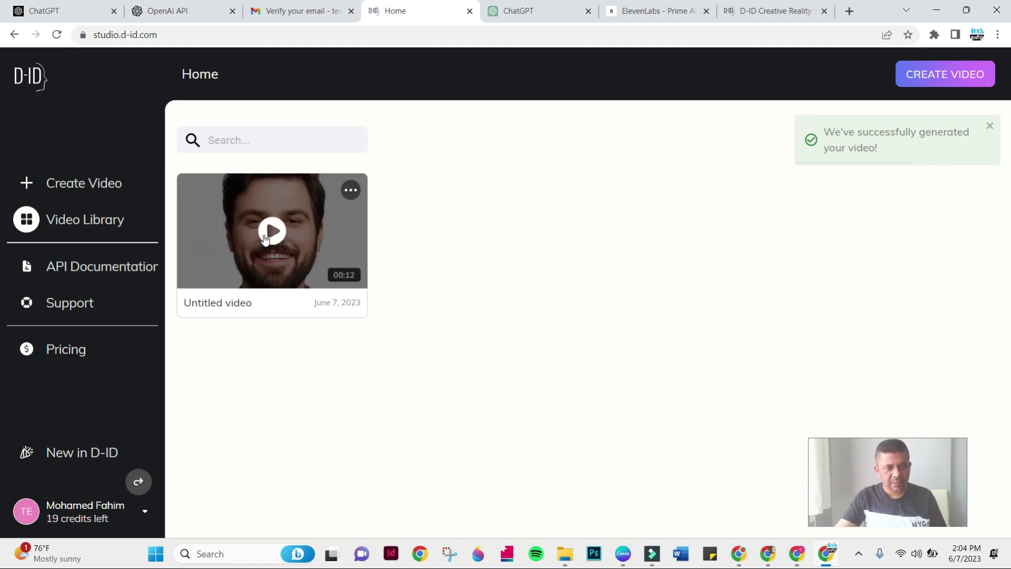
Step: Download the generated video as Untitled video.mp4, decline VLC's crash report, and dismiss the downloads list
click(272, 235)
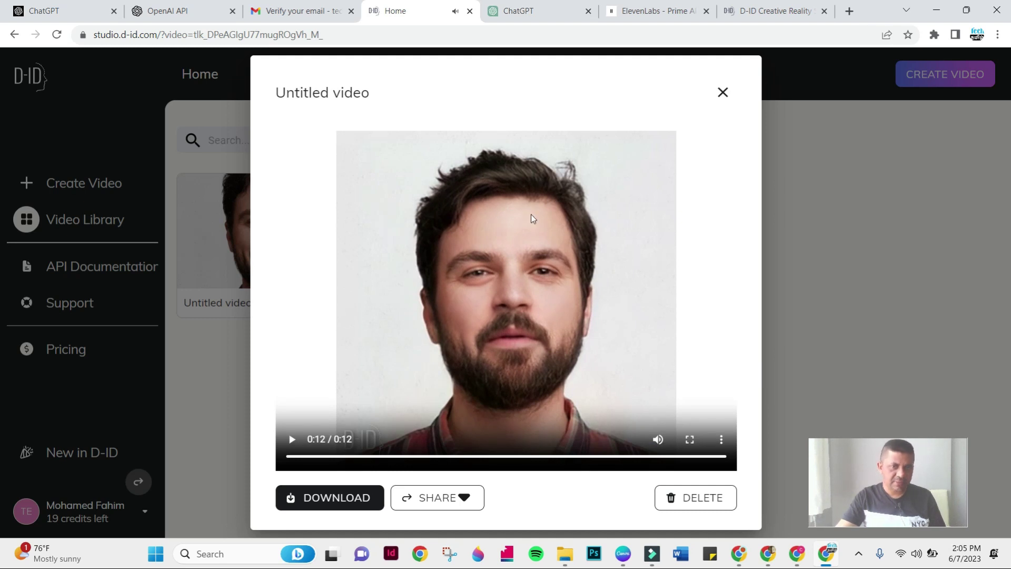
click(330, 503)
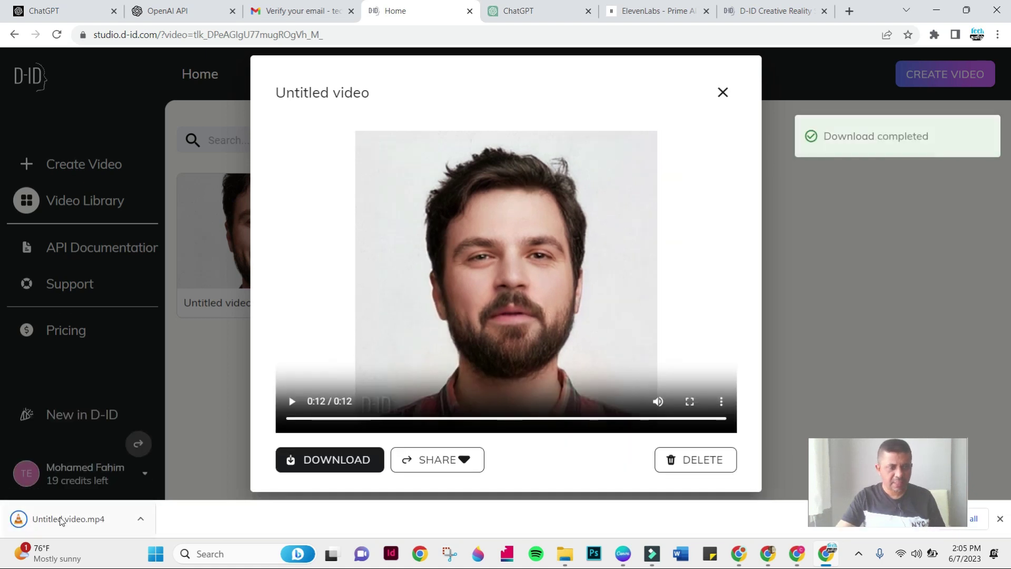
click(72, 524)
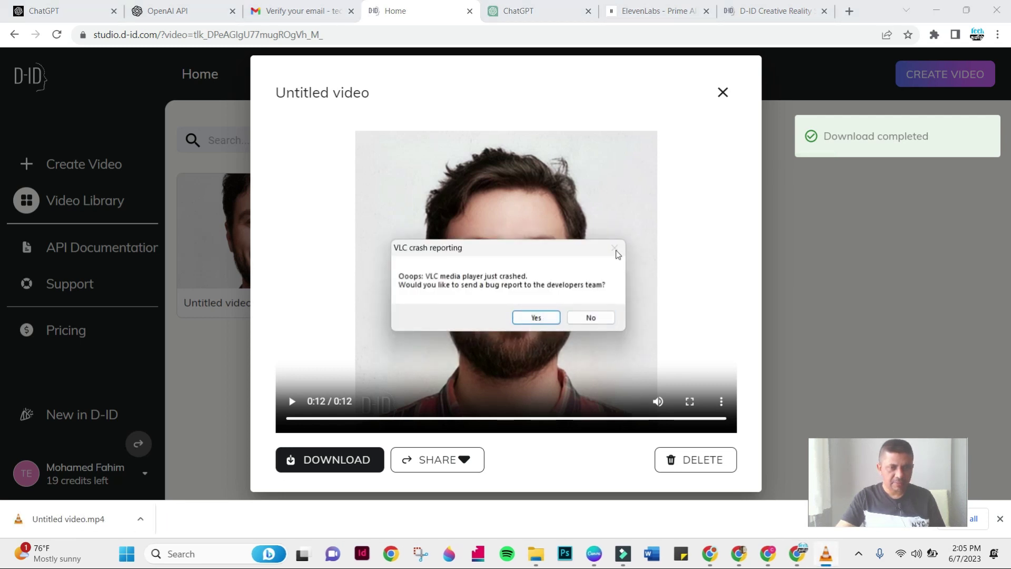
click(591, 318)
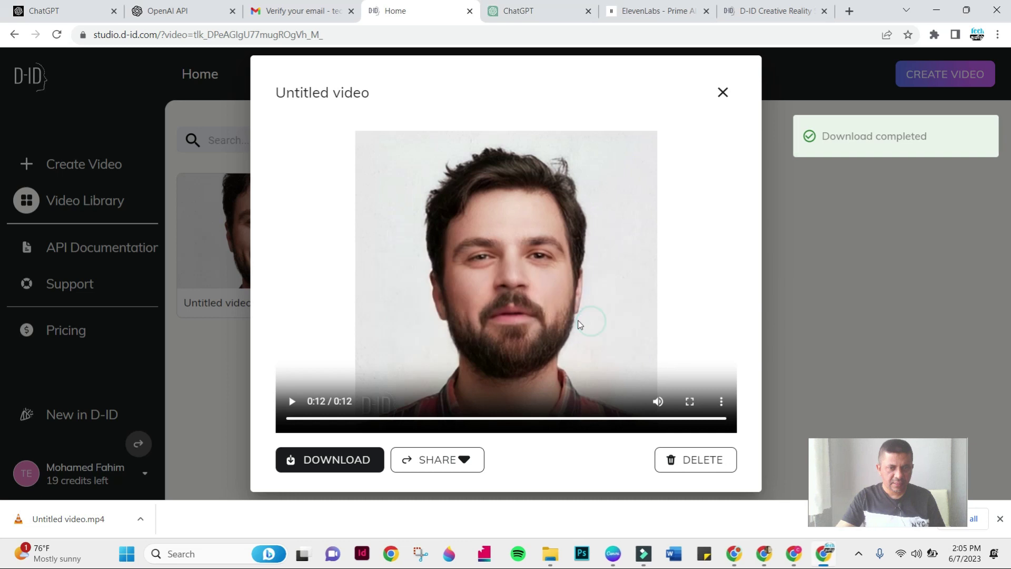
click(140, 519)
click(182, 470)
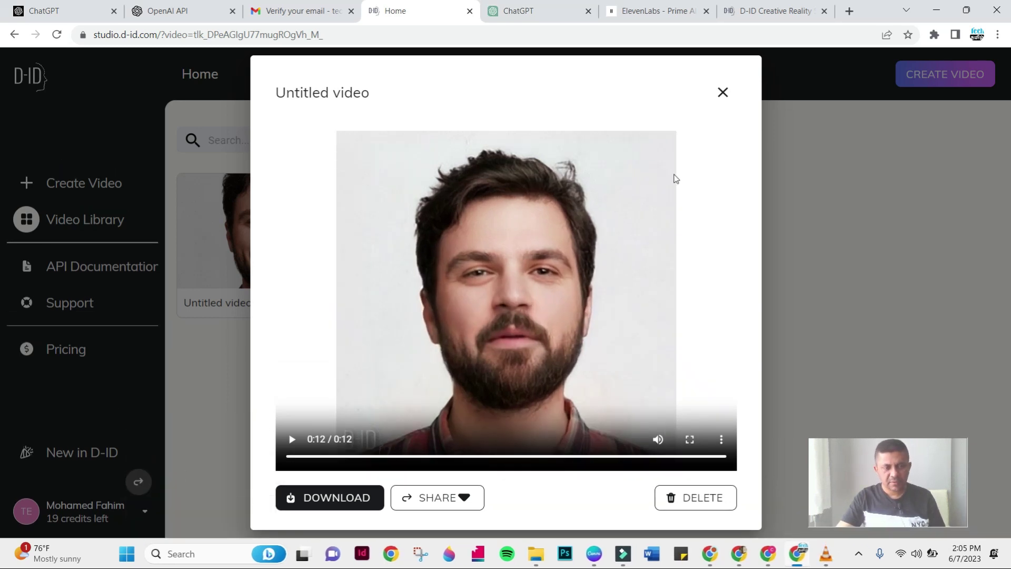
Step: Watch Untitled video.mp4 play in VLC centred on screen, then close the player
click(936, 10)
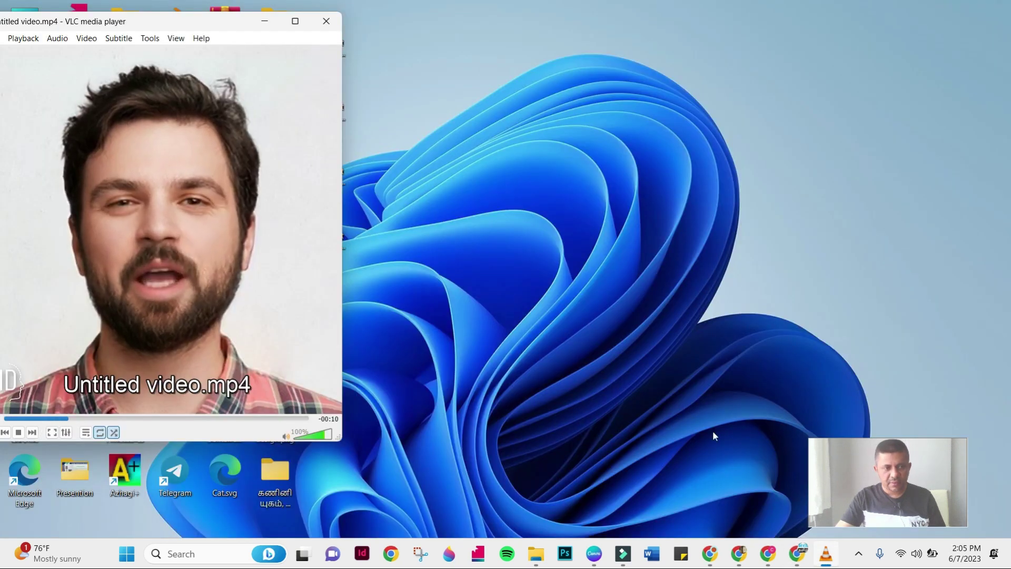
drag(204, 25, 578, 25)
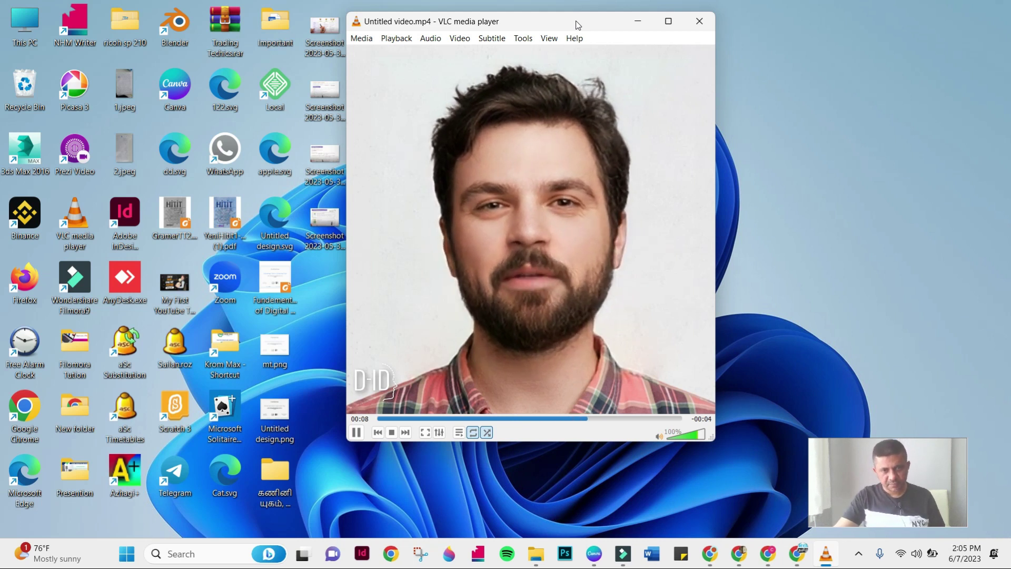
click(700, 22)
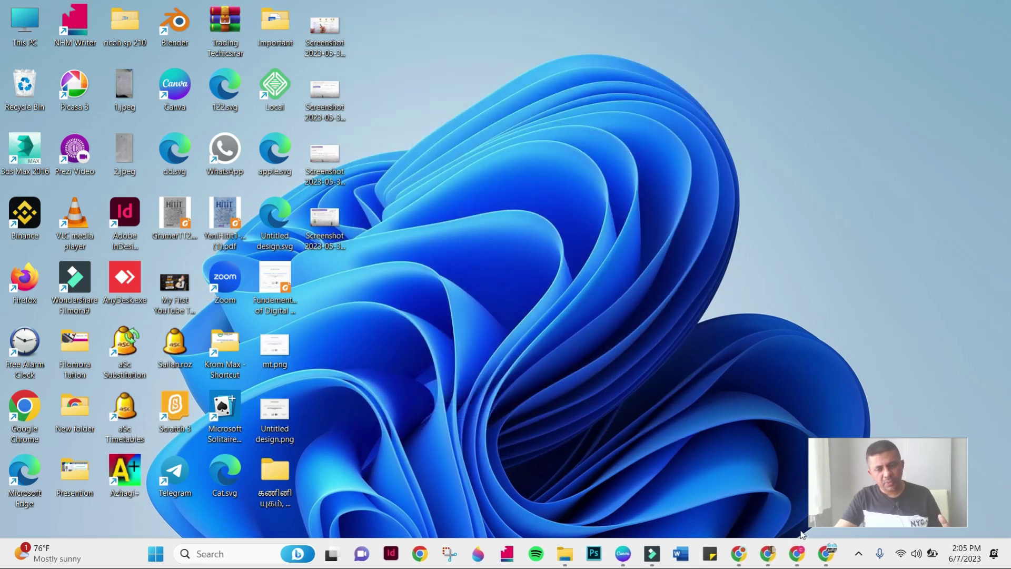
click(800, 560)
Step: Restore Chrome and move through the ChatGPT and ElevenLabs tabs to the other D-ID tab
click(800, 561)
click(826, 559)
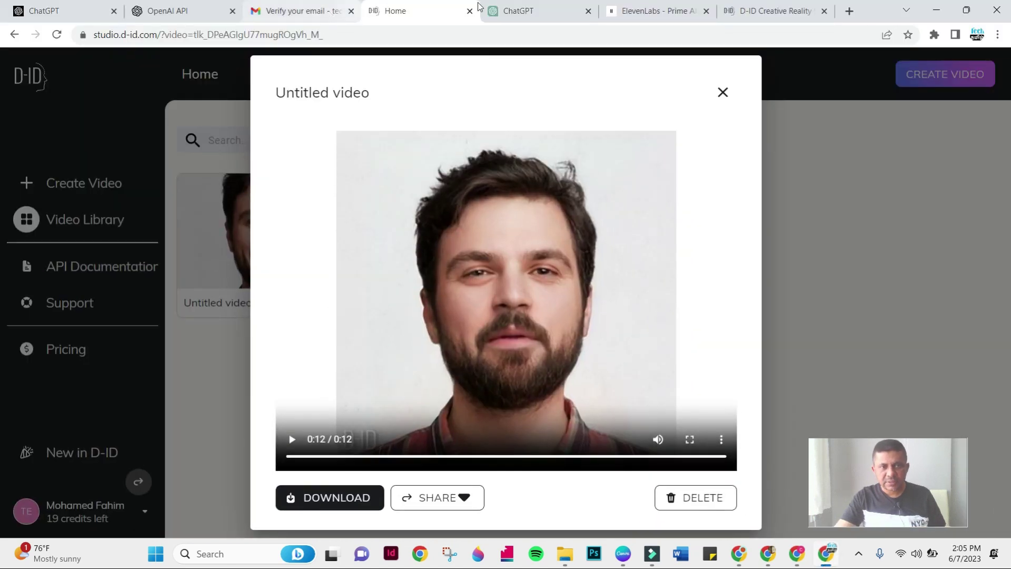
click(532, 12)
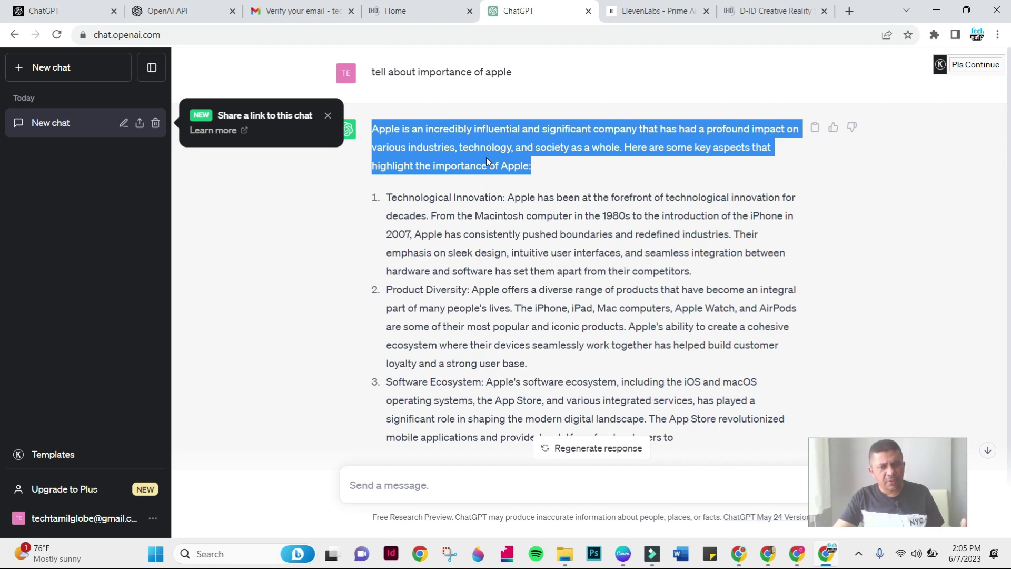
click(628, 16)
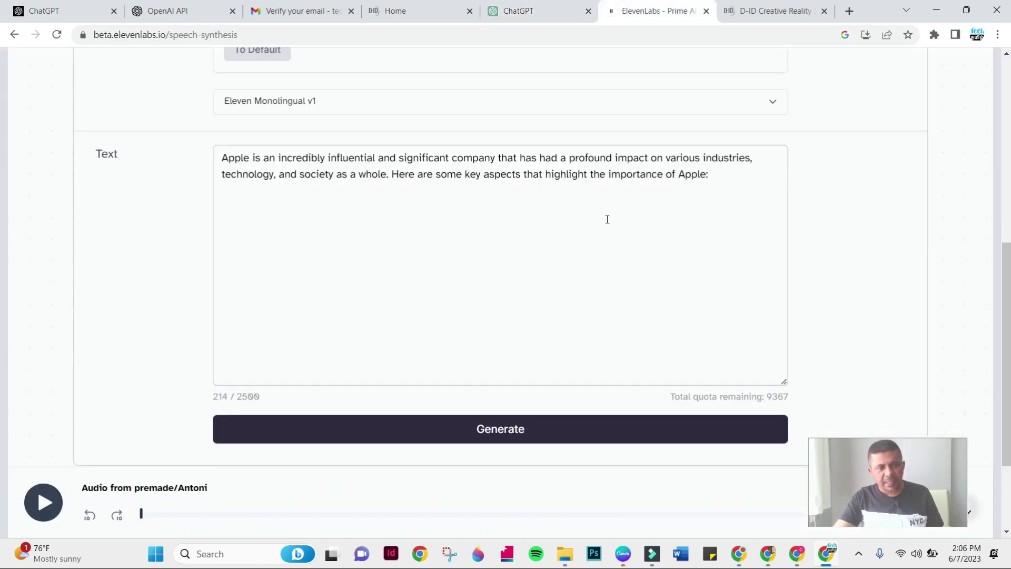
scroll(472, 208, up, 3)
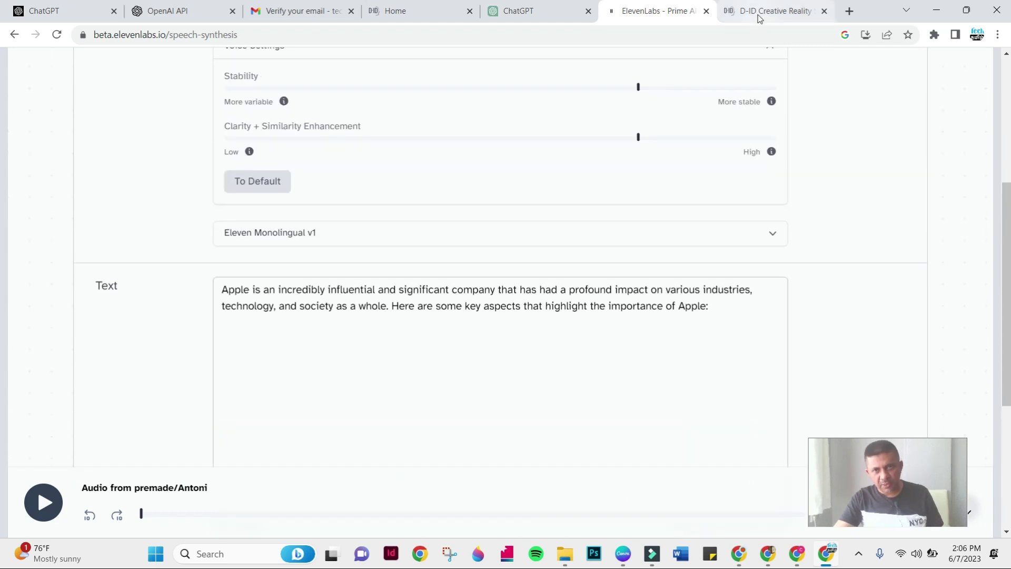
click(758, 12)
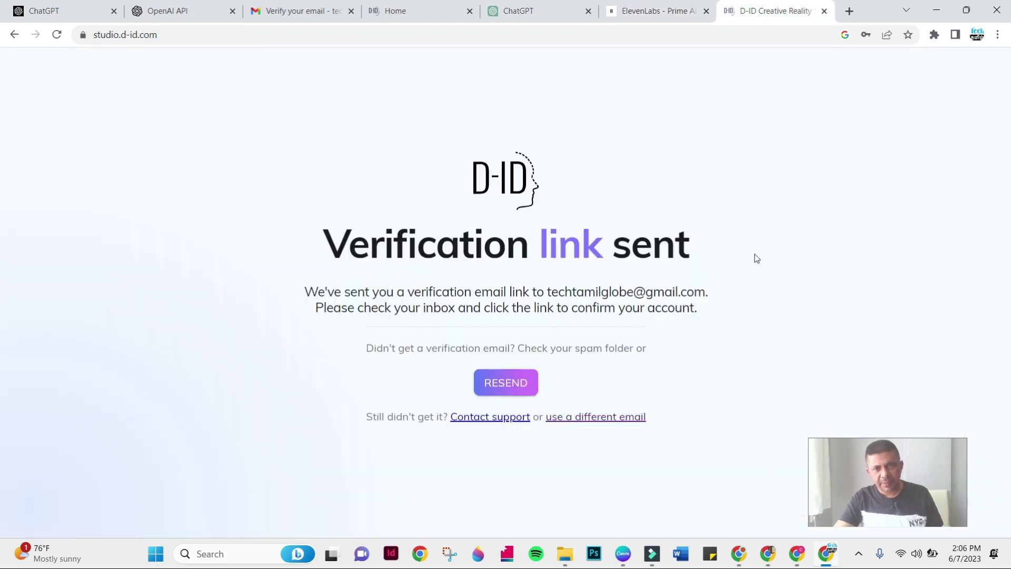